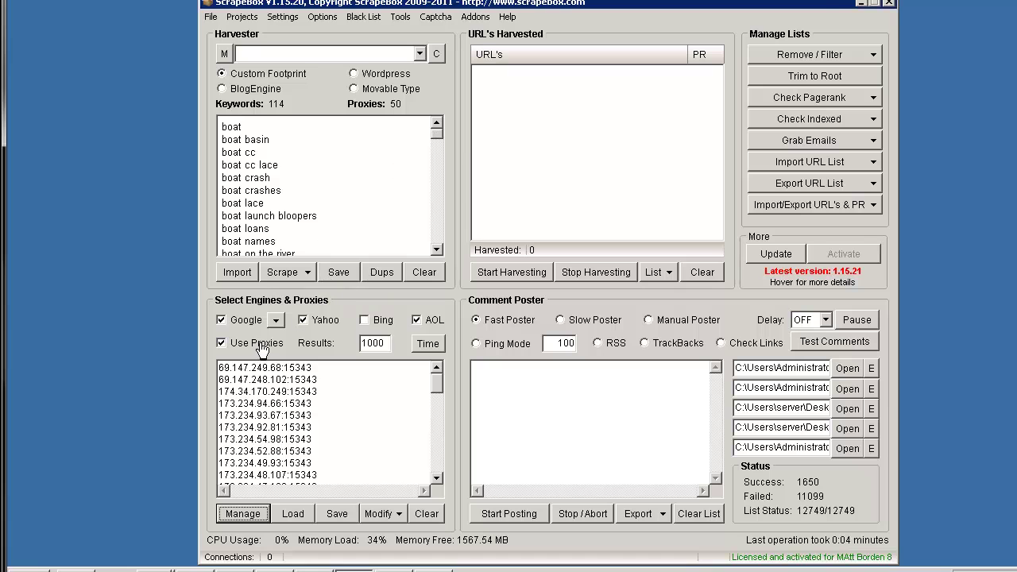
# - Add Bing to the search engines, choose the Wordpress footprint and harvest URLs for the loaded keywords, closing the keyword statistics
pyautogui.click(379, 321)
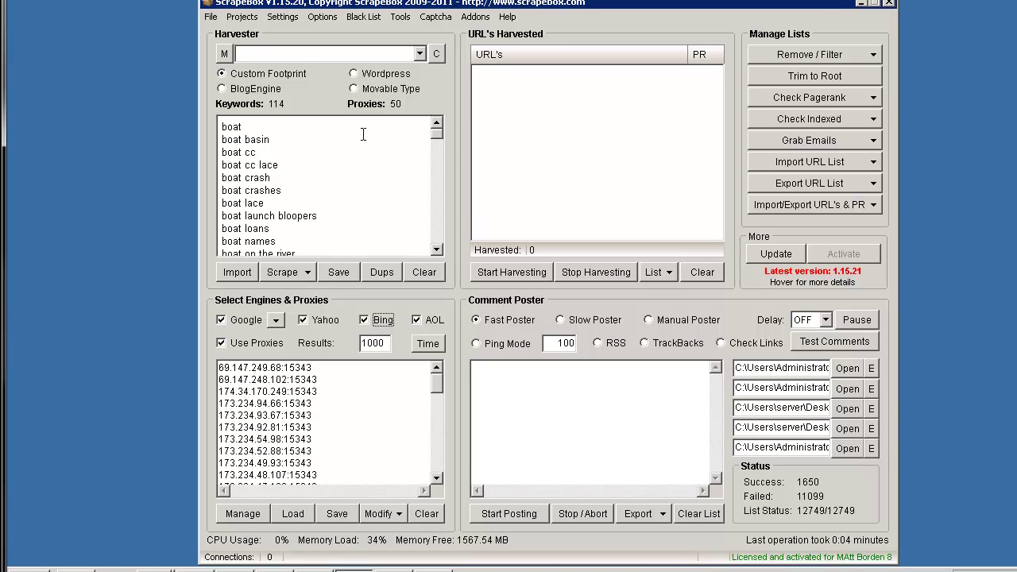
pyautogui.click(354, 74)
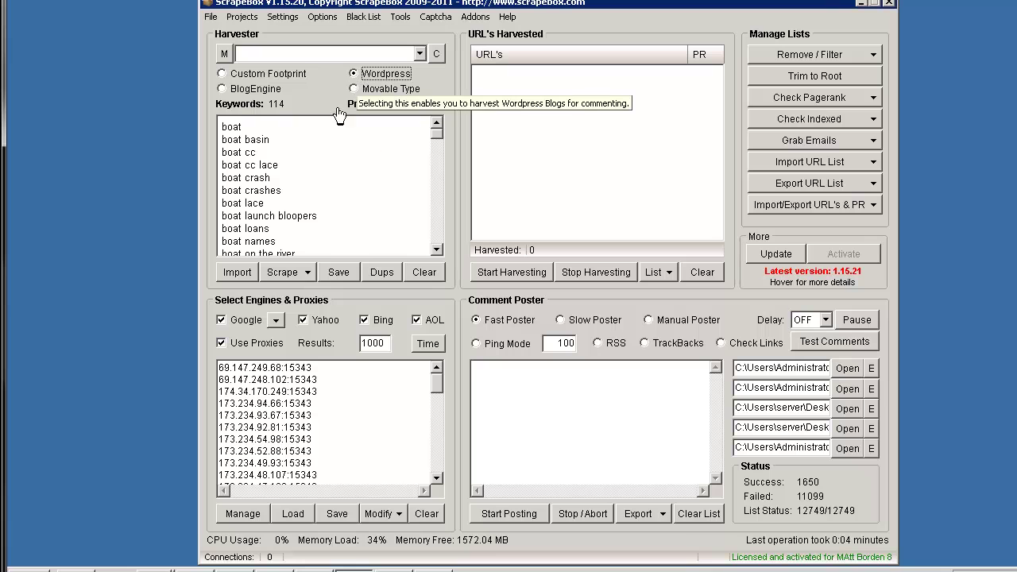
pyautogui.click(507, 275)
pyautogui.click(459, 299)
pyautogui.click(656, 339)
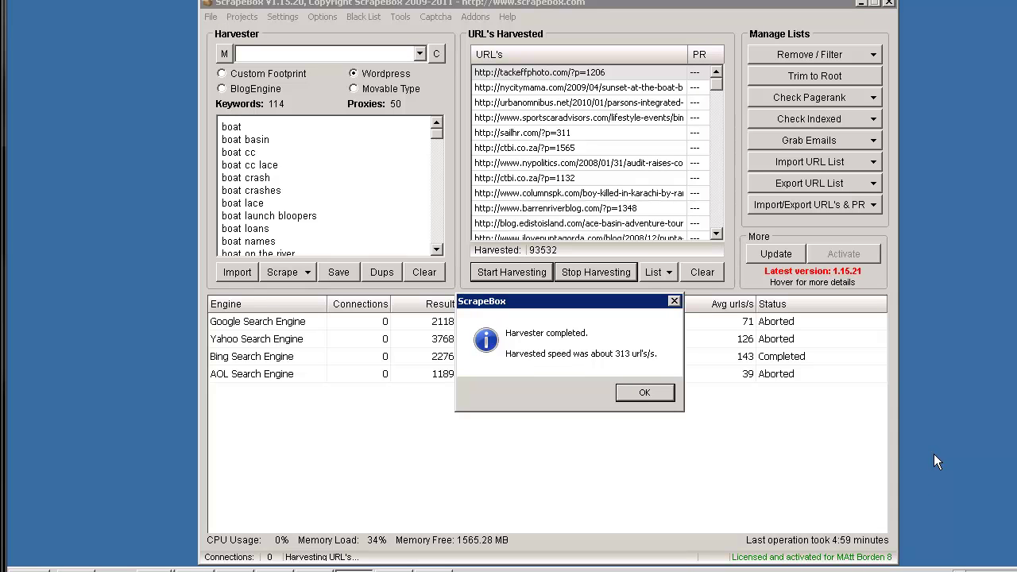
pyautogui.click(644, 393)
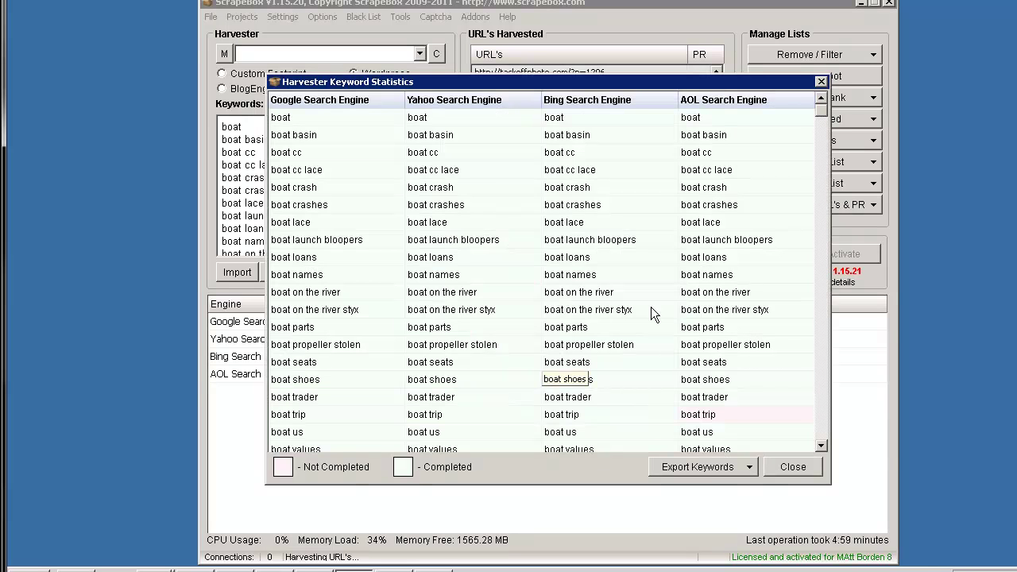
pyautogui.click(794, 467)
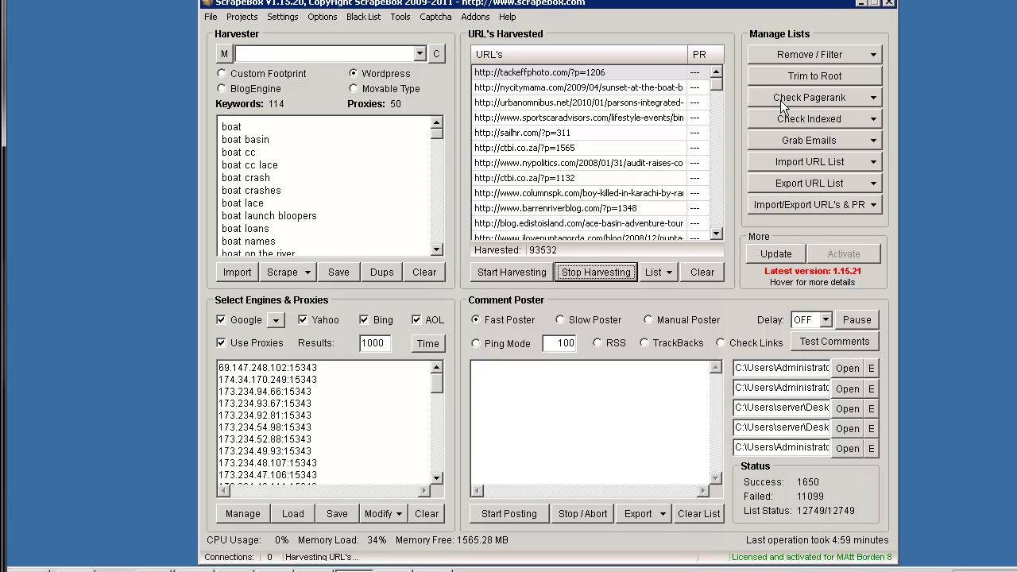
# - Remove all duplicate URLs from the harvested list
pyautogui.click(801, 62)
pyautogui.click(812, 74)
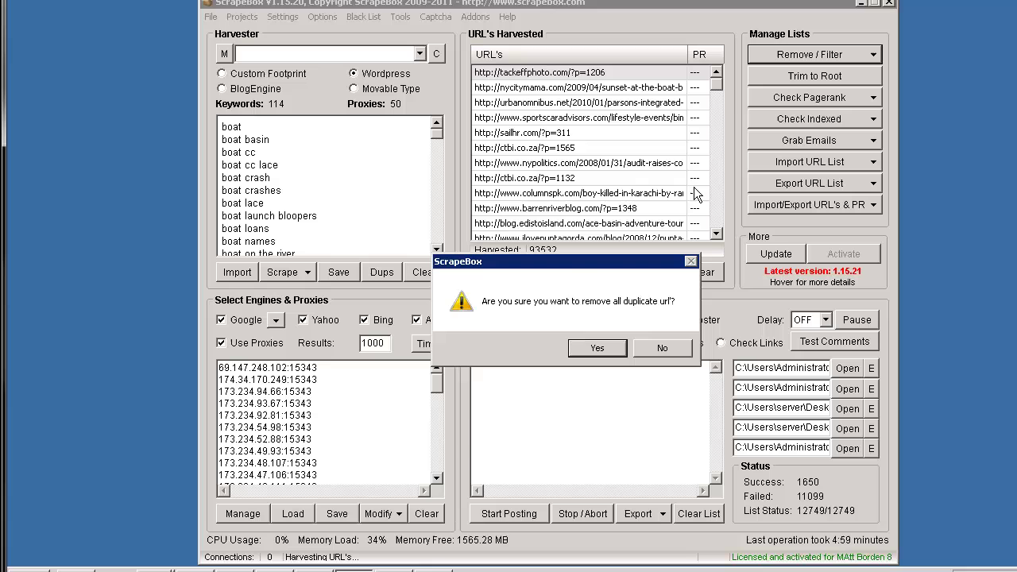
pyautogui.click(602, 347)
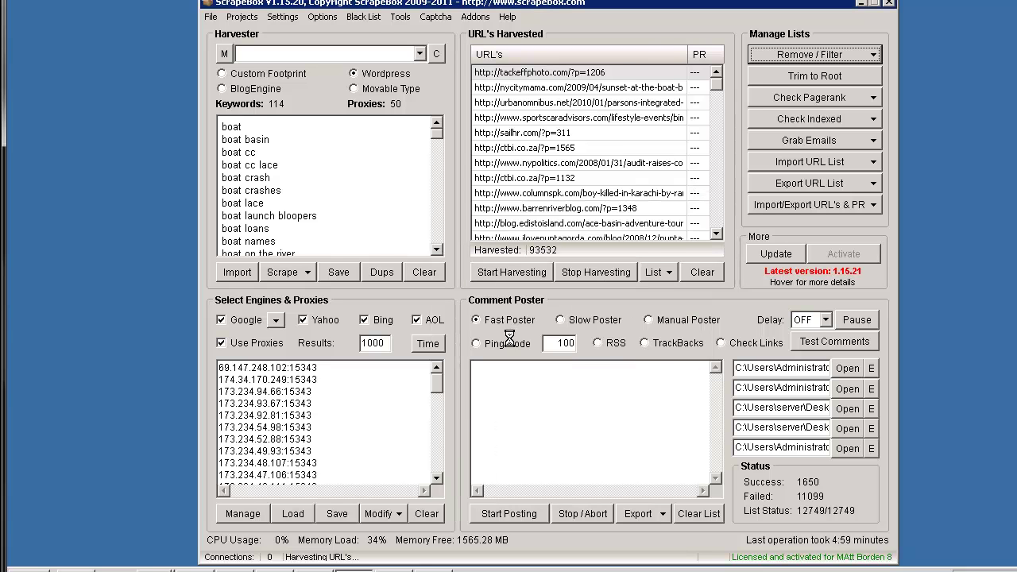
pyautogui.click(635, 349)
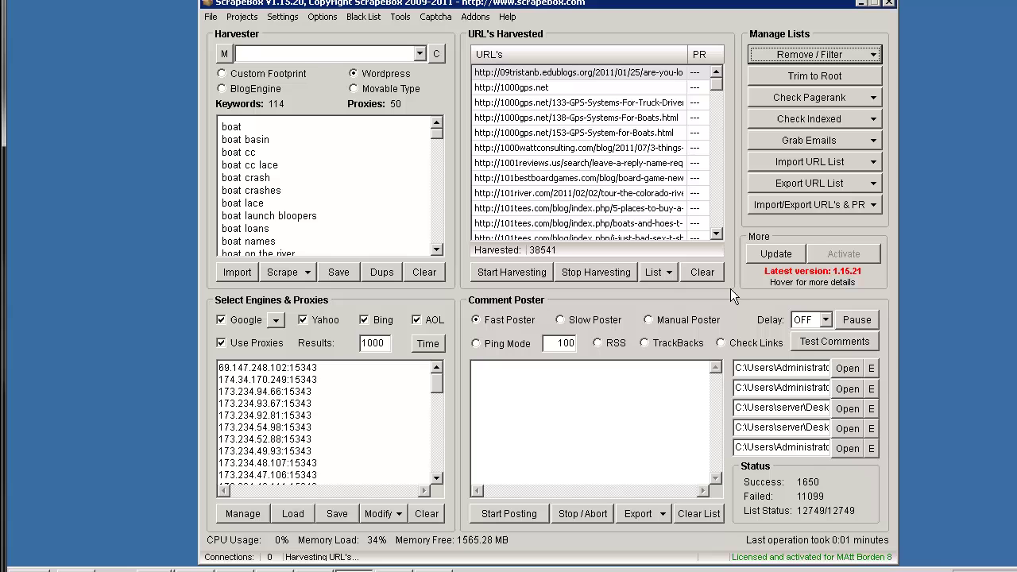
# - Review the contents of the comment poster's names, websites and comments lists
pyautogui.click(871, 368)
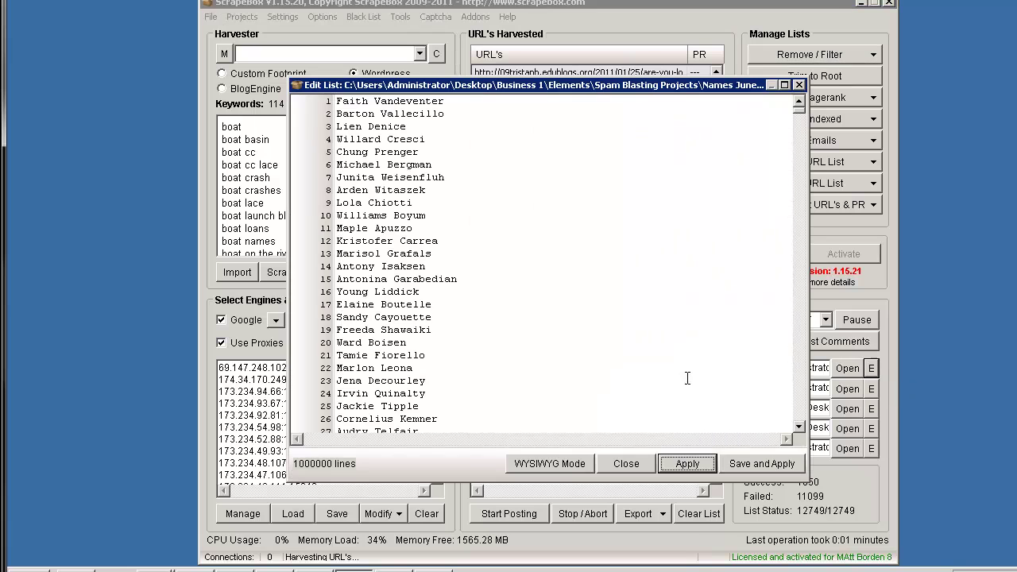
pyautogui.click(627, 464)
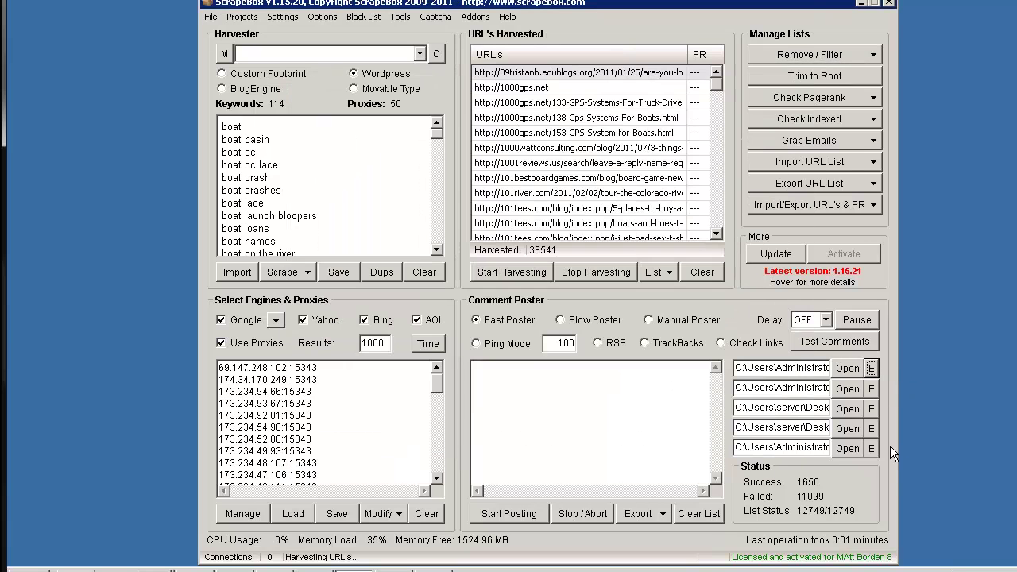
pyautogui.click(403, 17)
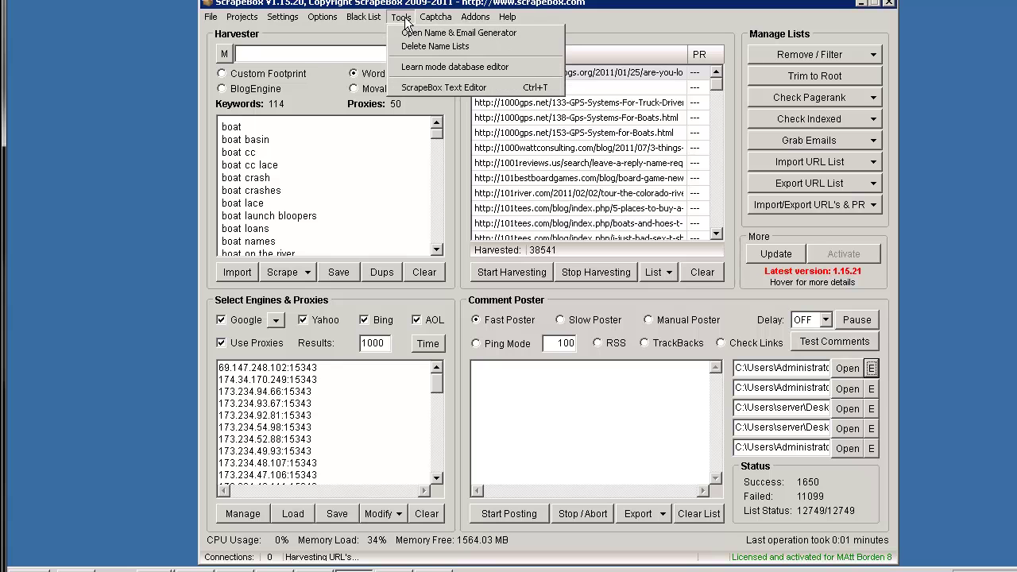
pyautogui.click(872, 410)
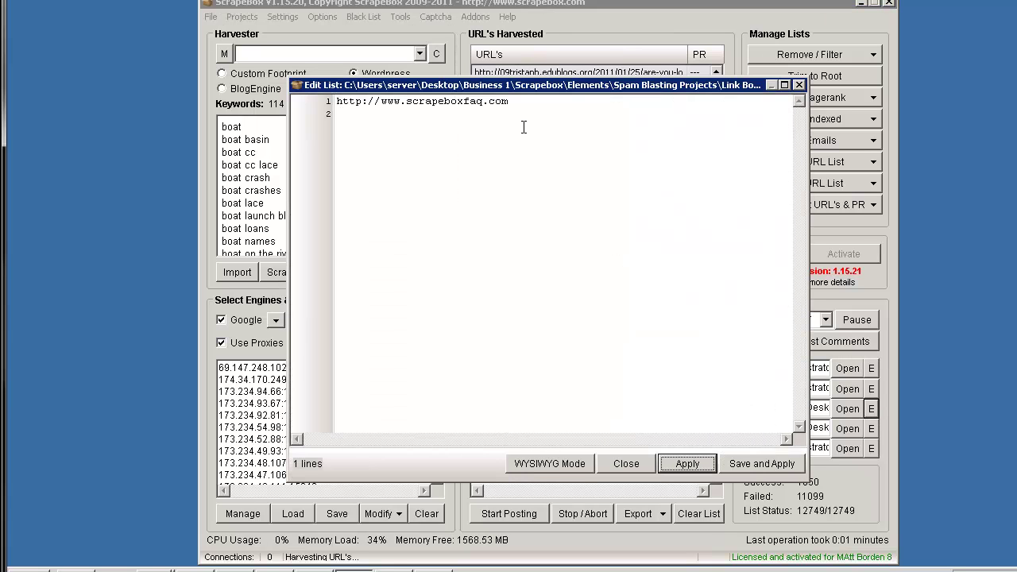
pyautogui.click(643, 469)
pyautogui.click(873, 429)
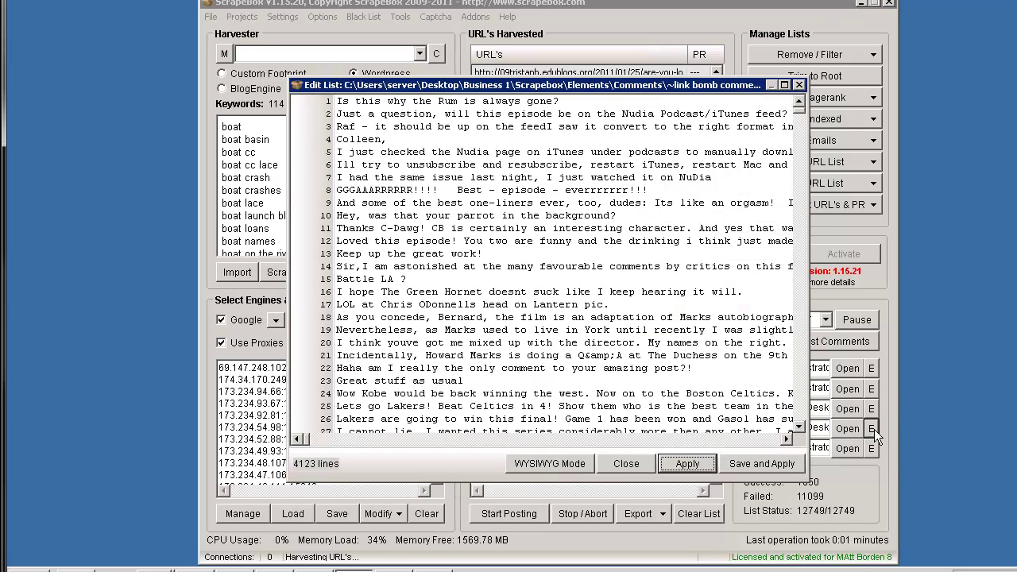
pyautogui.click(620, 467)
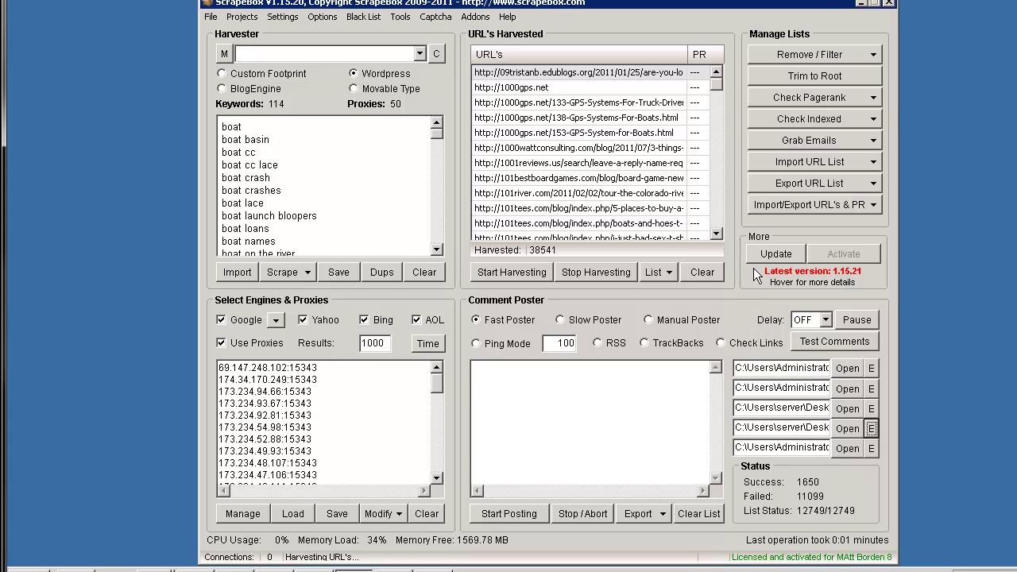
# - Transfer the harvested URLs to the blogs list for the commenter
pyautogui.click(672, 273)
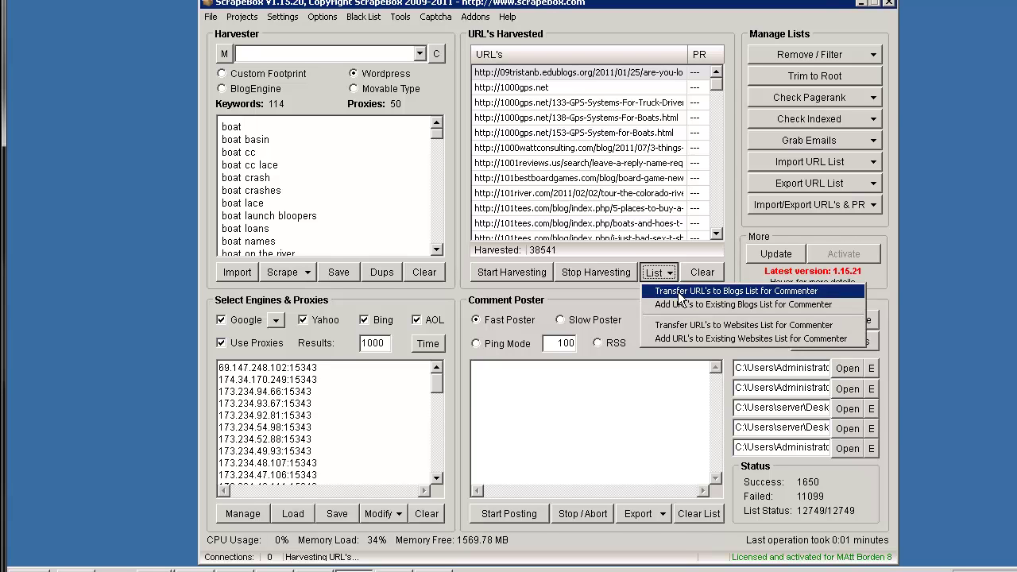
pyautogui.click(680, 292)
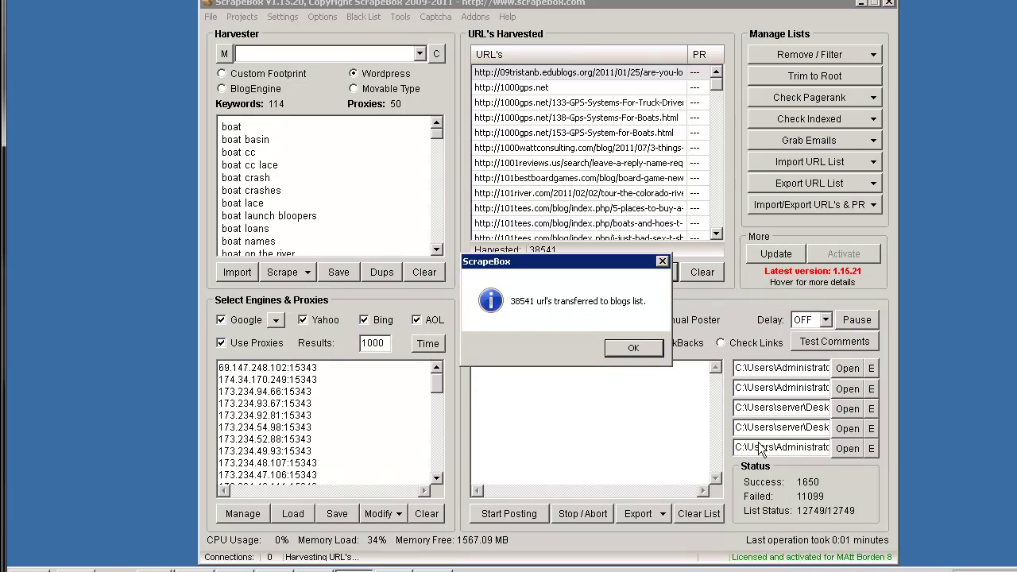
pyautogui.click(632, 350)
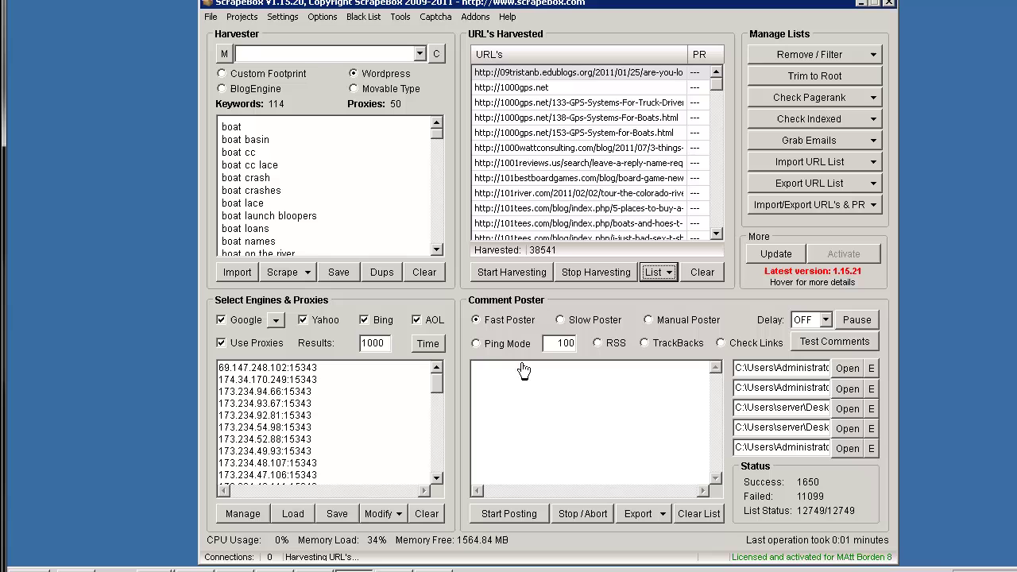
# - Run the Fast Poster on the transferred blogs list until it completes
pyautogui.click(510, 515)
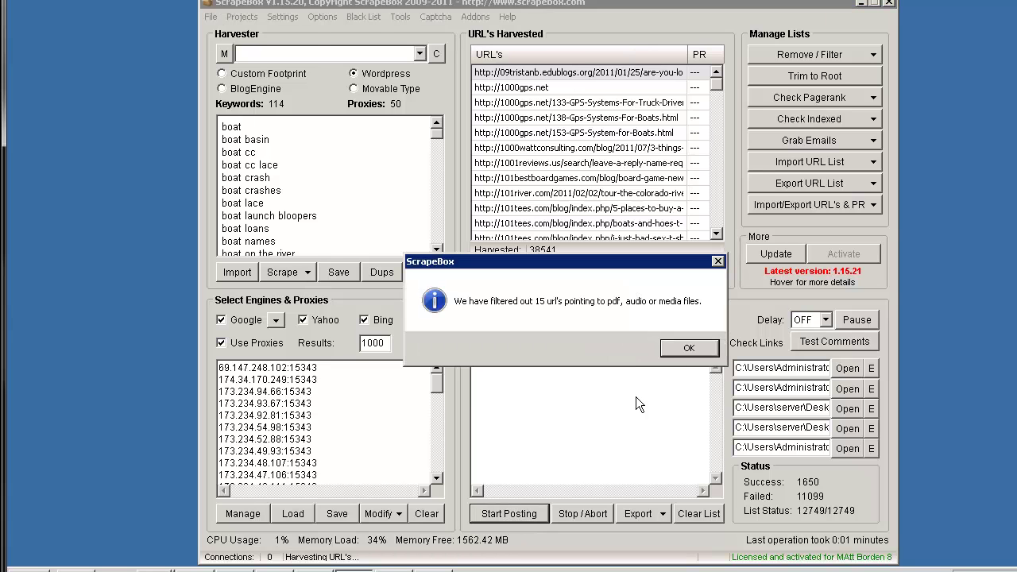
pyautogui.click(685, 350)
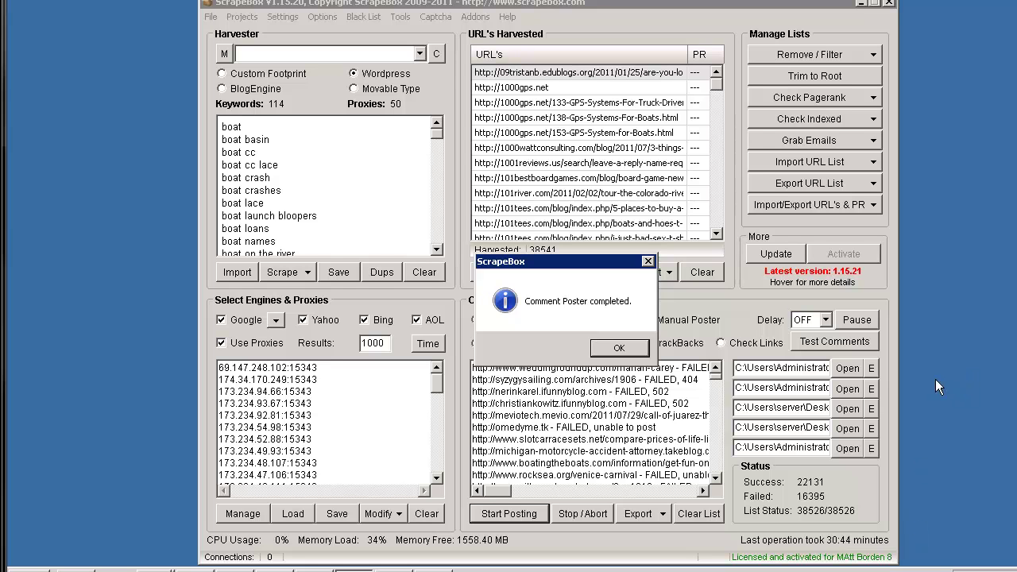
pyautogui.click(628, 347)
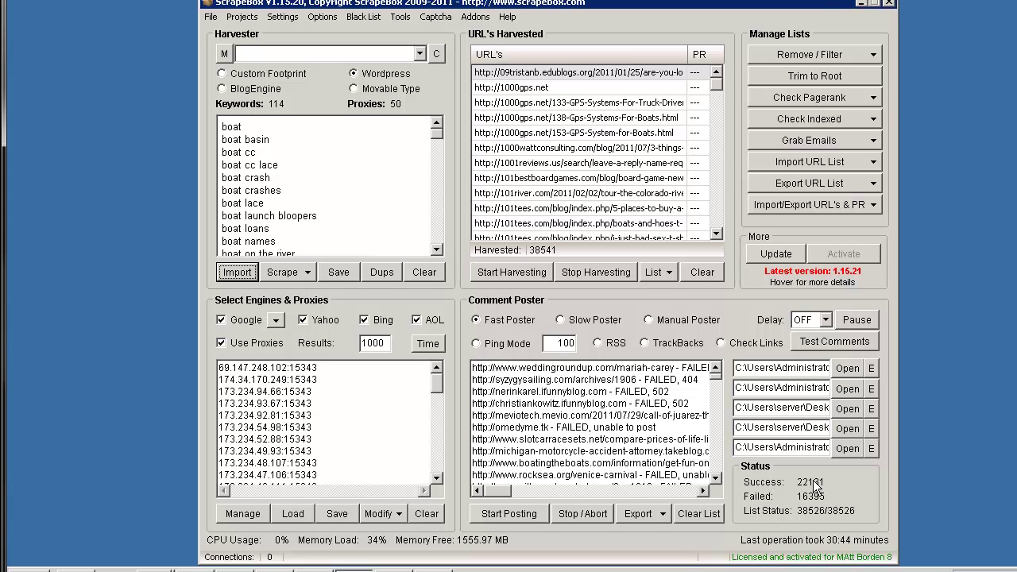
# - Export the "Posted" entries as "list to link check" into a new folder inside Elements
pyautogui.click(650, 514)
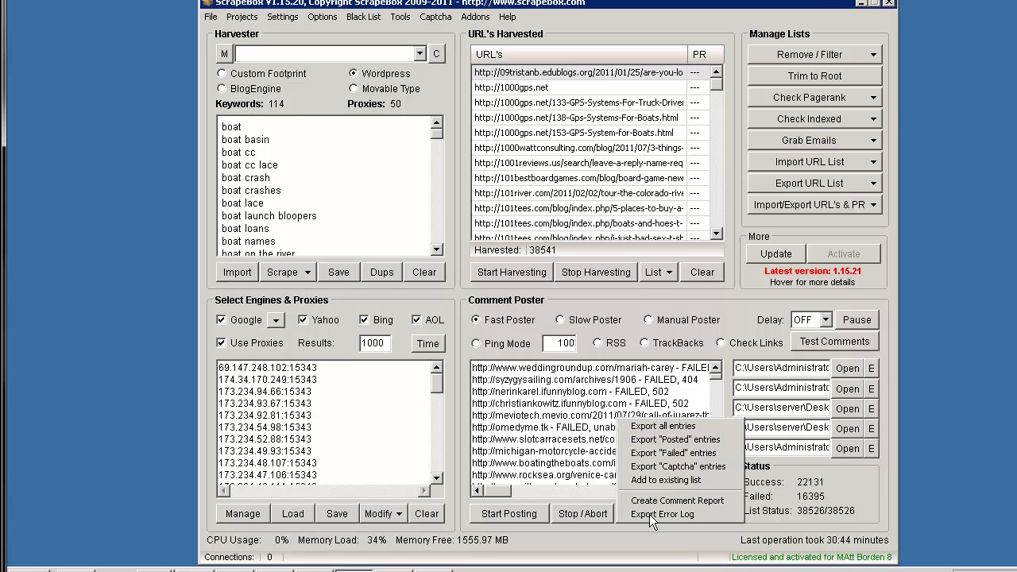
pyautogui.click(682, 450)
pyautogui.click(265, 173)
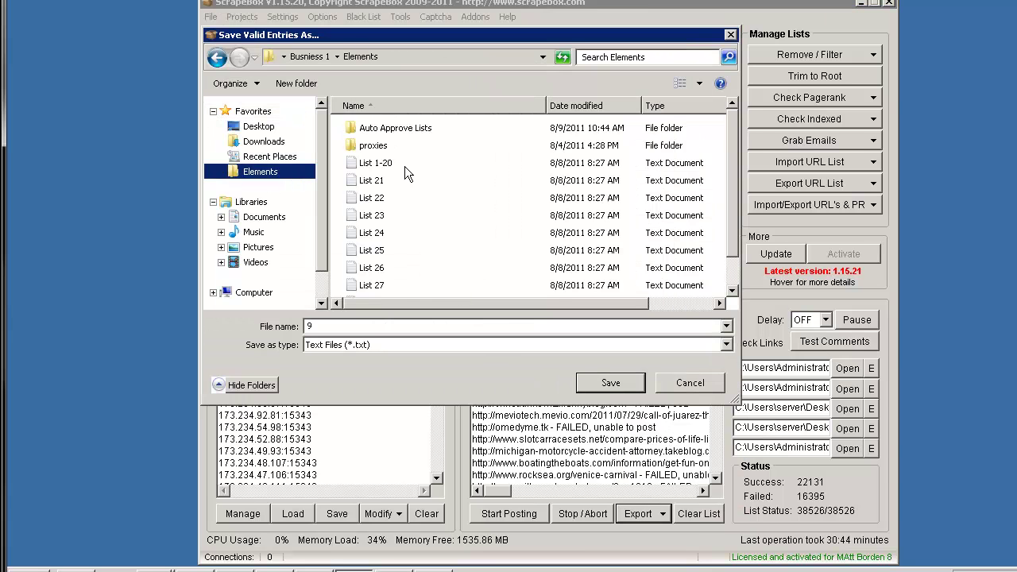
pyautogui.click(316, 78)
pyautogui.click(404, 195)
pyautogui.doubleClick(386, 123)
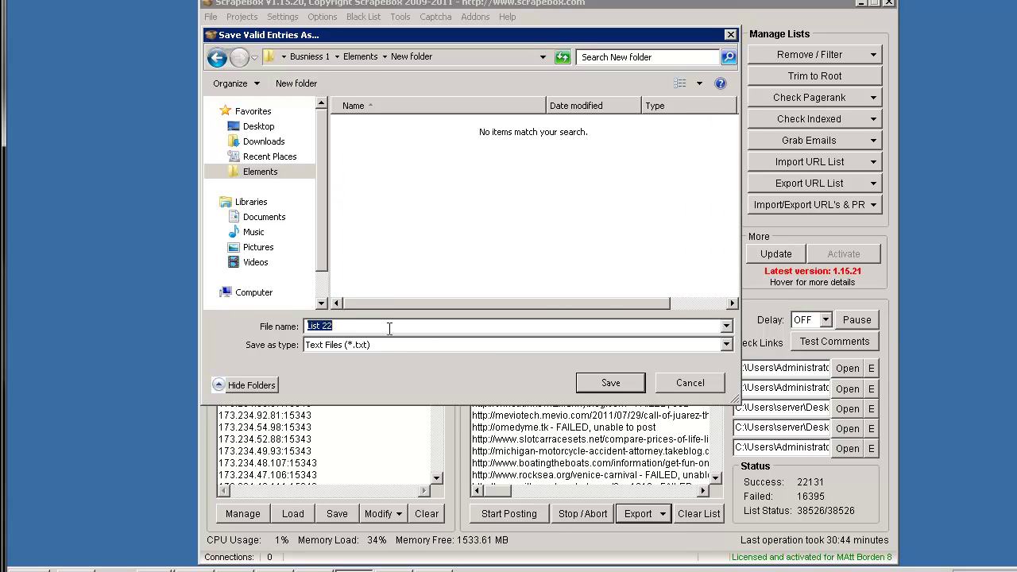
pyautogui.write('list to link check')
pyautogui.press('Return')
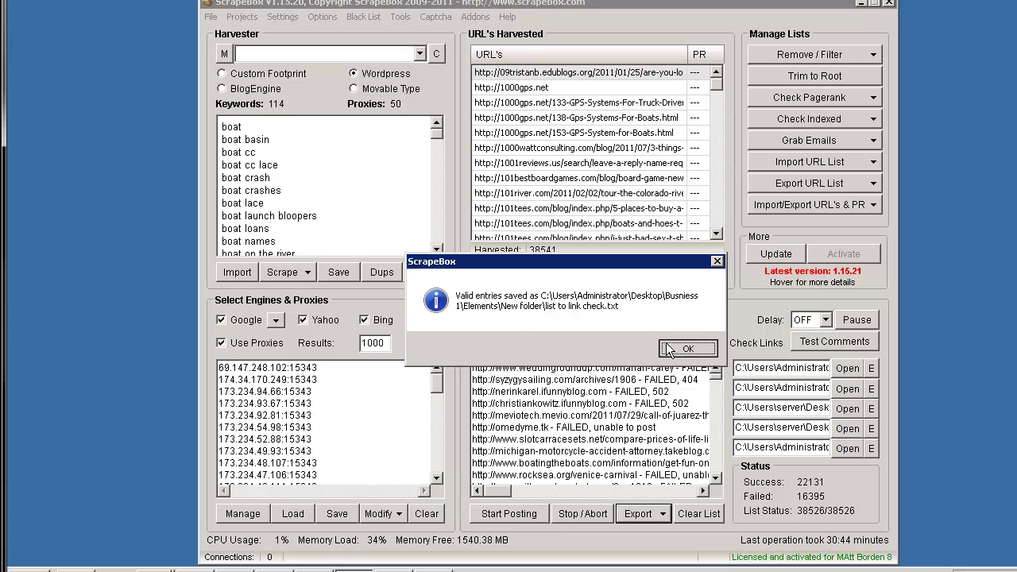
pyautogui.click(667, 349)
# - Turn off proxies, set the poster to Check Links and load "list to link check" from Elements\New folder as the blogs list
pyautogui.click(223, 344)
pyautogui.click(721, 343)
pyautogui.click(848, 453)
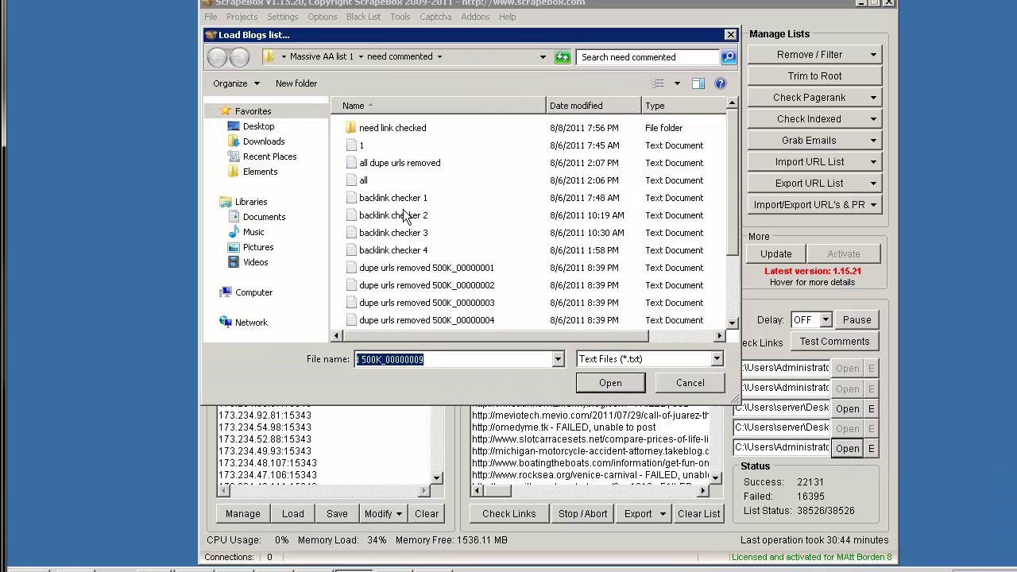
pyautogui.click(281, 172)
pyautogui.click(381, 146)
pyautogui.doubleClick(381, 147)
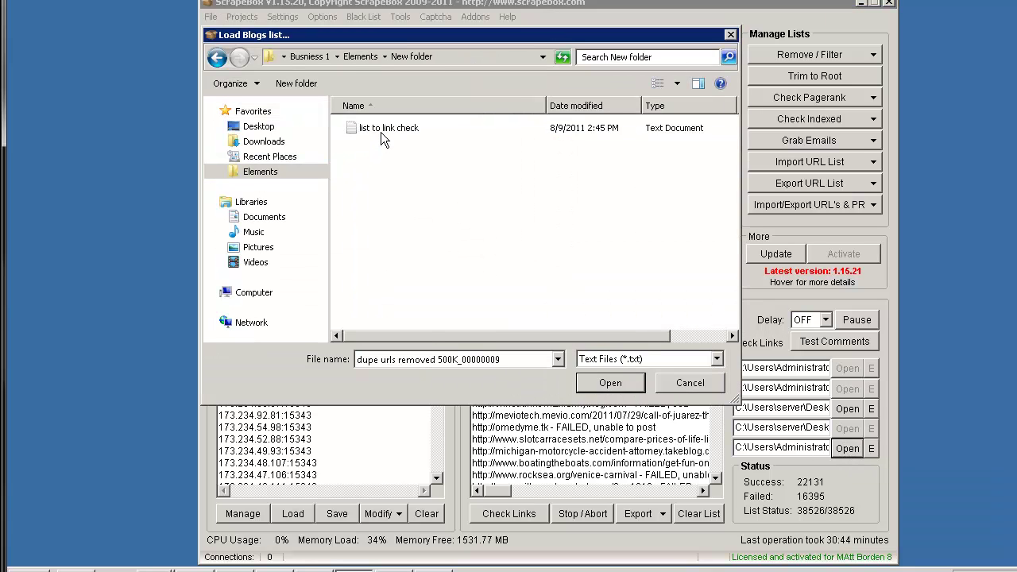
pyautogui.doubleClick(381, 130)
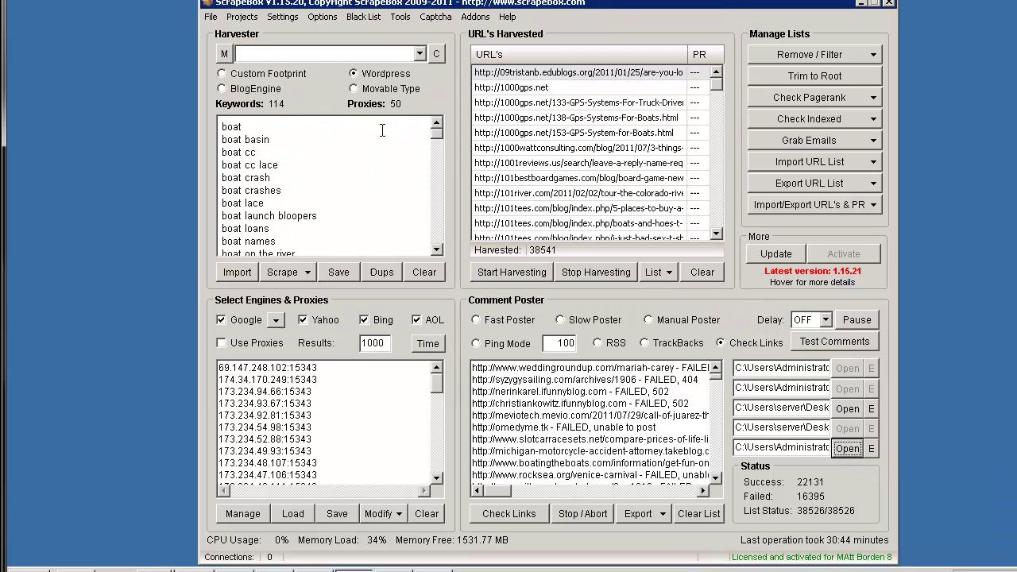
# - Review the loaded blogs list and run the Link Checker on its URLs
pyautogui.click(871, 450)
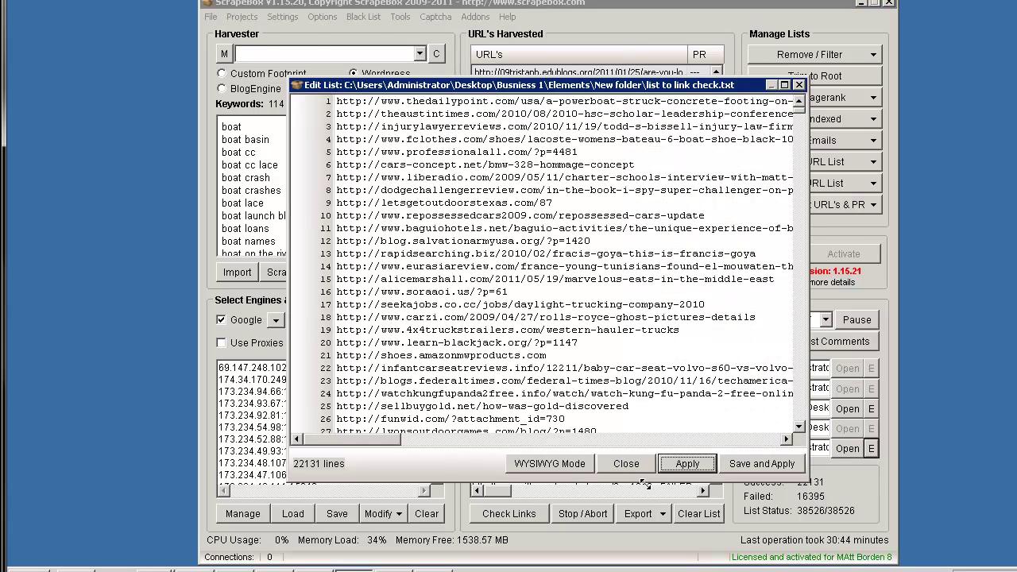
pyautogui.click(626, 463)
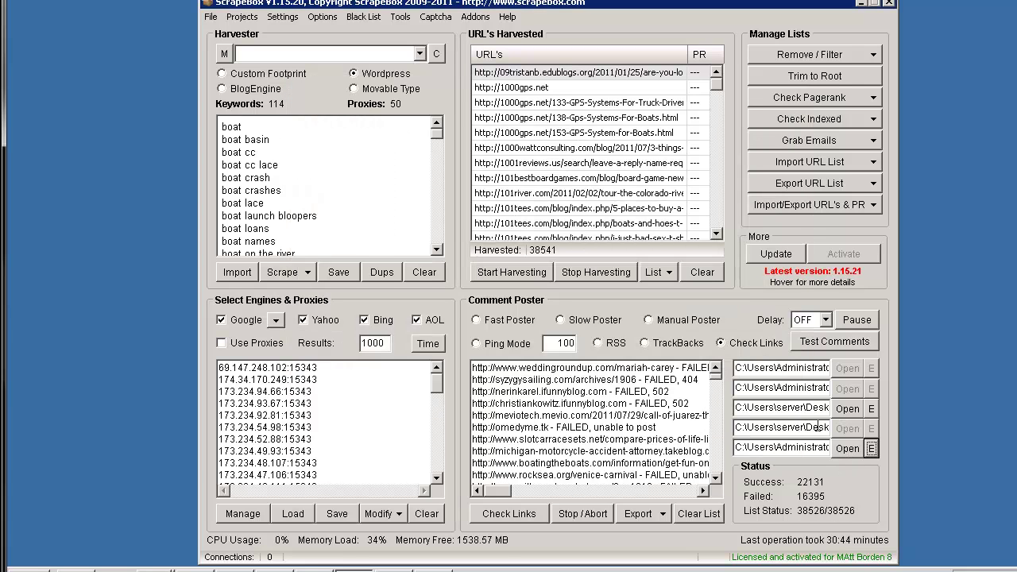
pyautogui.click(509, 517)
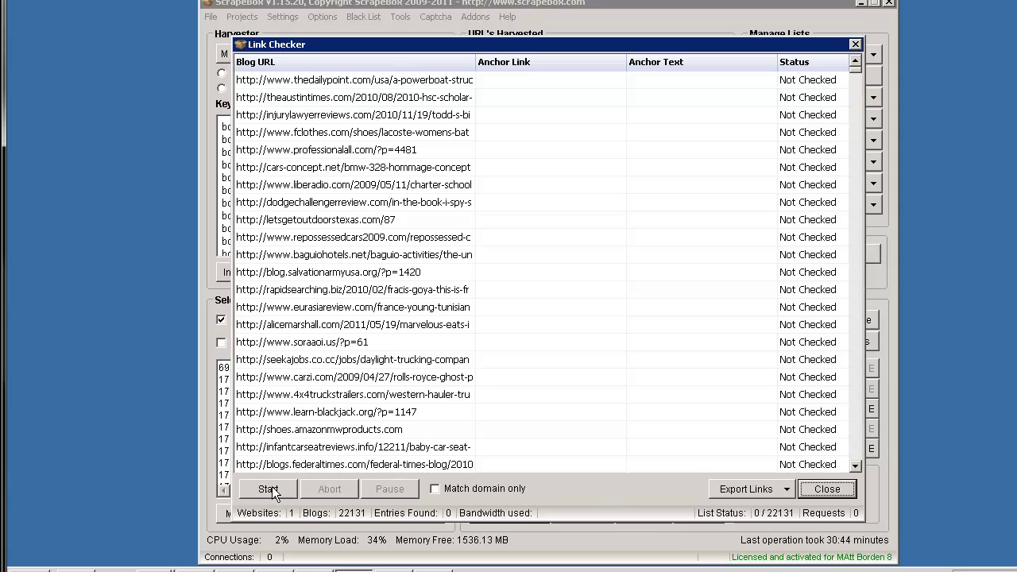
pyautogui.click(272, 487)
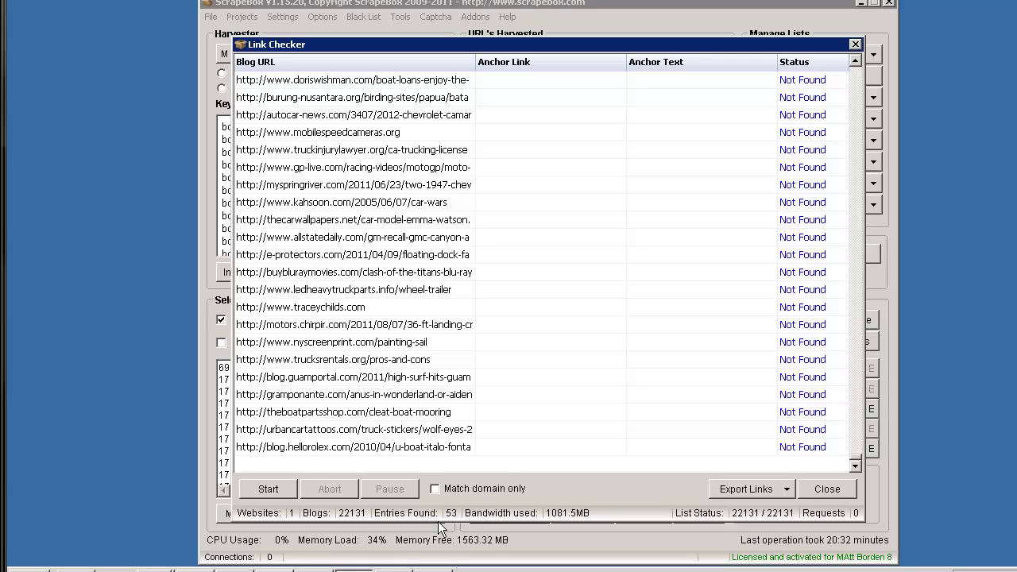
# - Export the links found as a text file named "found" in New folder and close the Link Checker
pyautogui.click(753, 491)
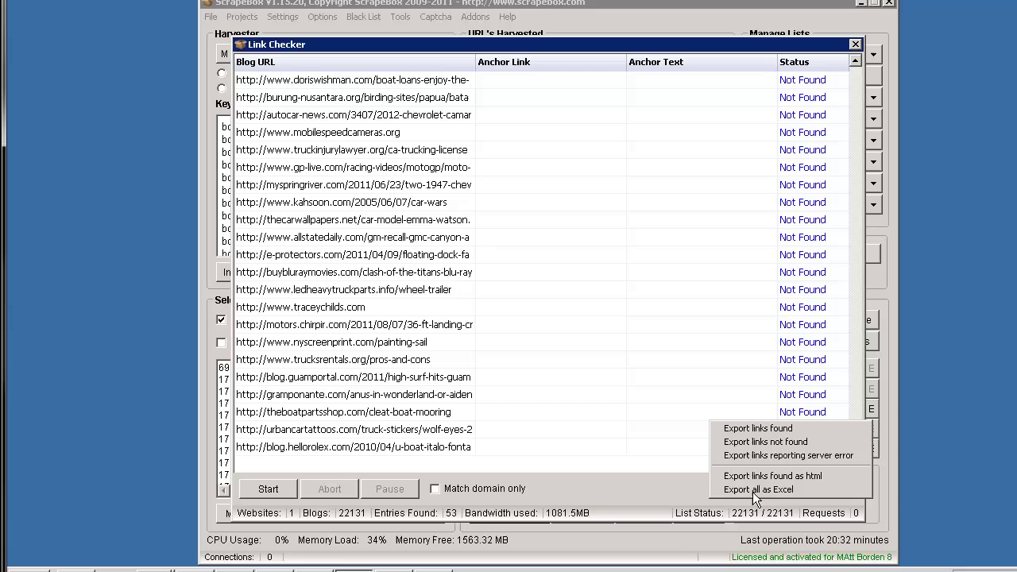
pyautogui.click(769, 429)
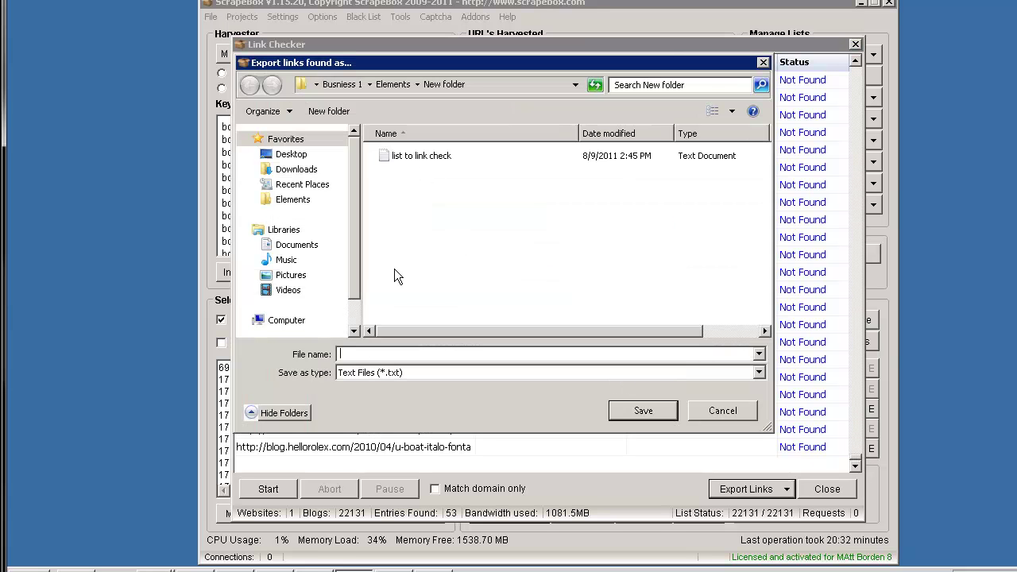
pyautogui.write('found')
pyautogui.press('Return')
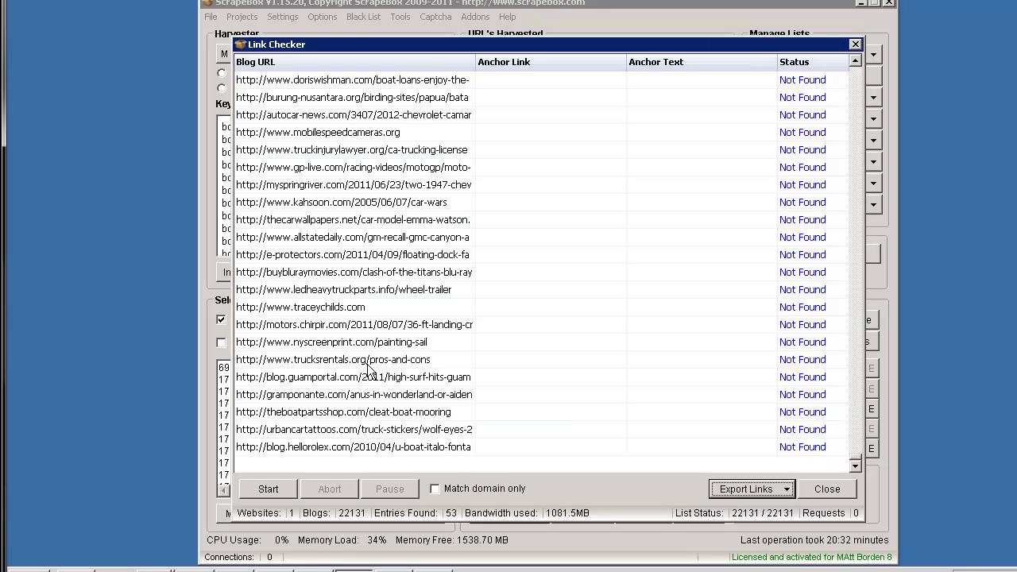
pyautogui.click(829, 491)
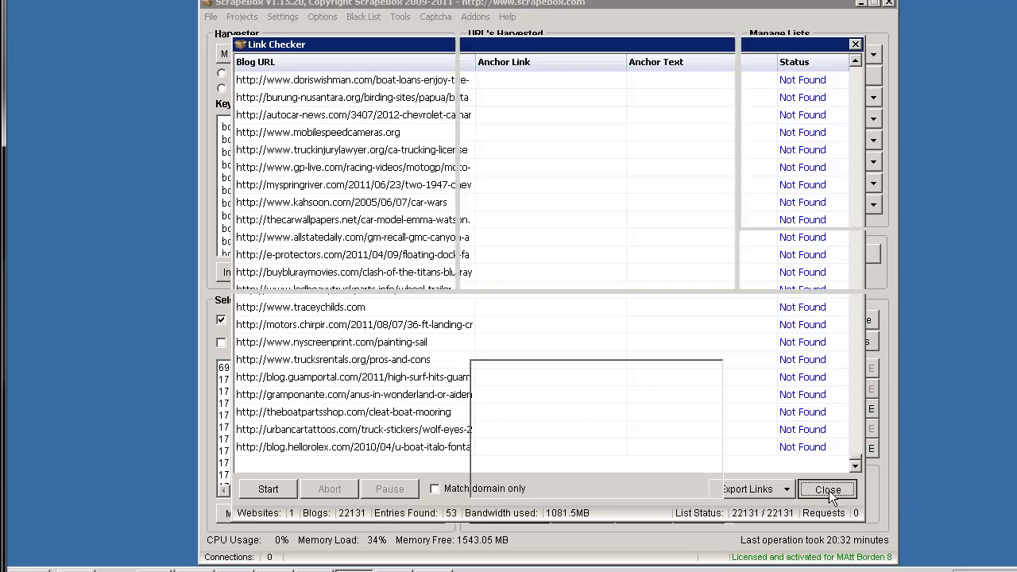
# - Clear the harvested URLs and import the "found" list from New folder, adding it to the current list
pyautogui.click(704, 274)
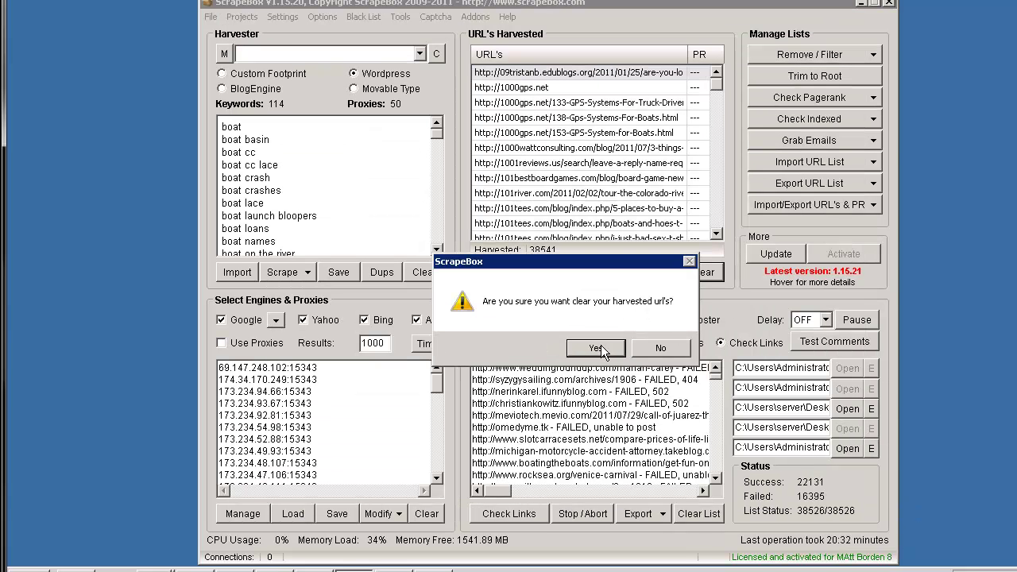
pyautogui.click(600, 348)
pyautogui.click(806, 162)
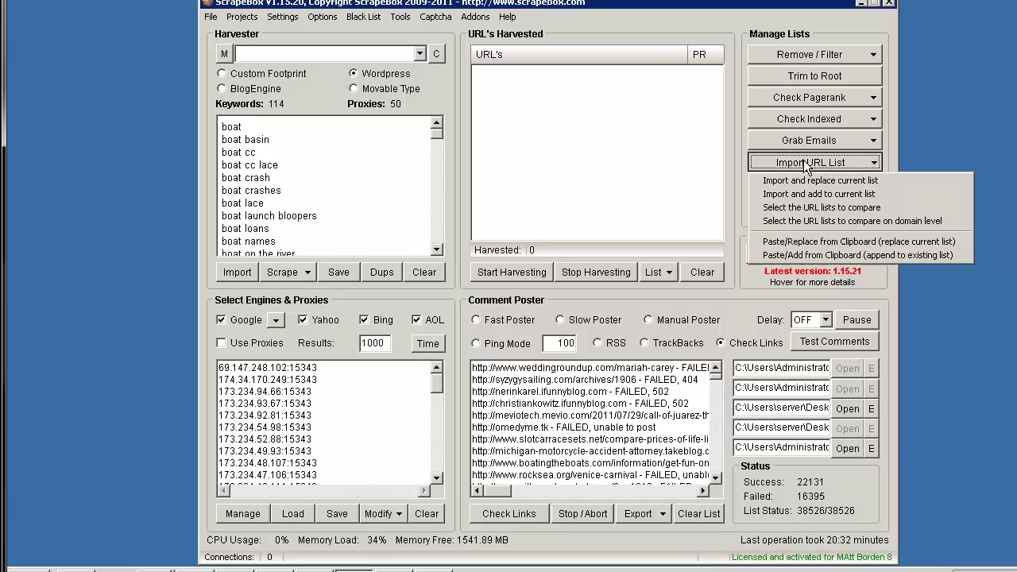
pyautogui.click(812, 198)
pyautogui.doubleClick(369, 131)
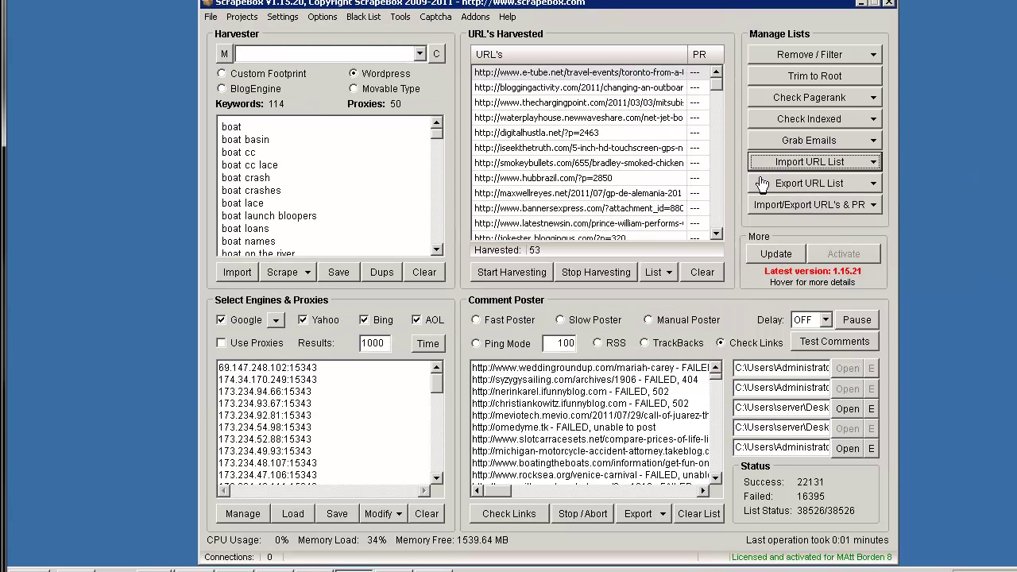
# - Remove duplicate domains from the imported URLs and trim the remaining ones to root
pyautogui.click(812, 56)
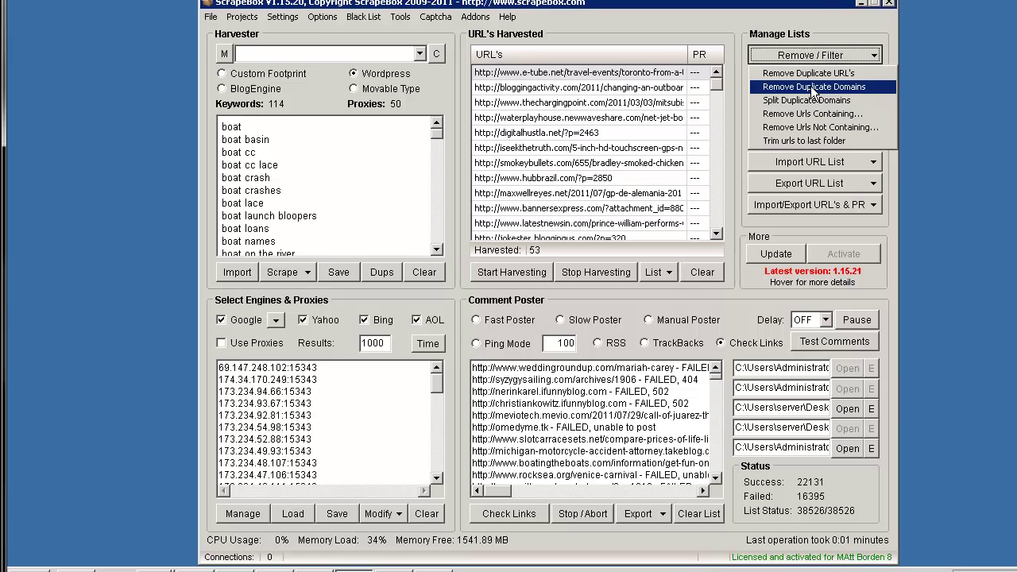
pyautogui.click(812, 87)
pyautogui.click(610, 345)
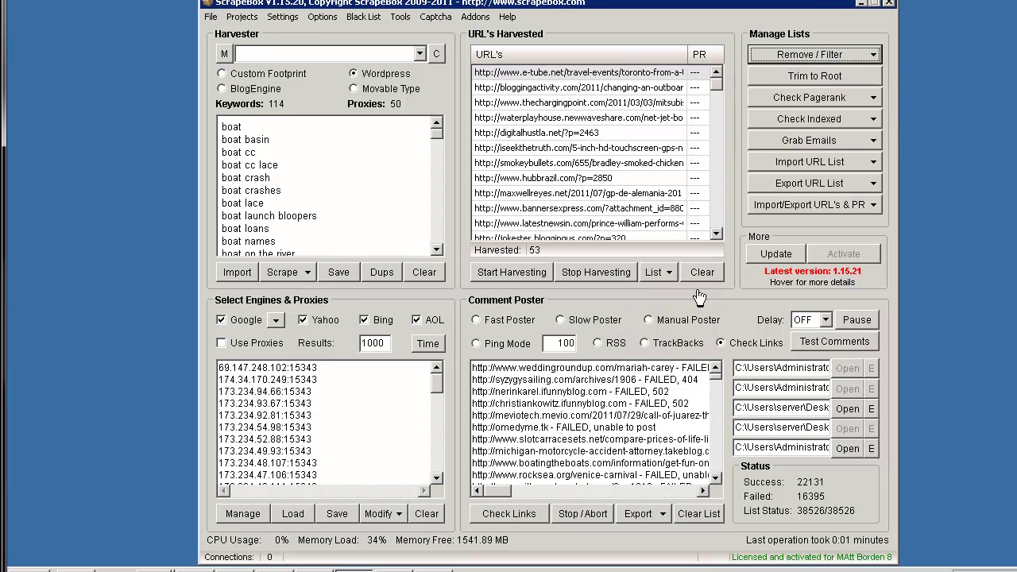
pyautogui.click(635, 347)
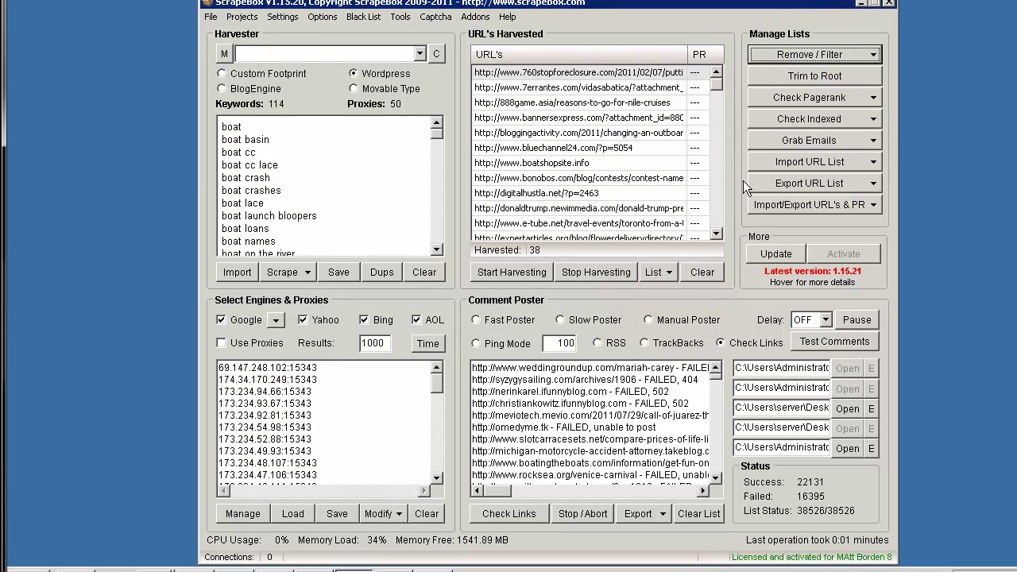
pyautogui.click(804, 79)
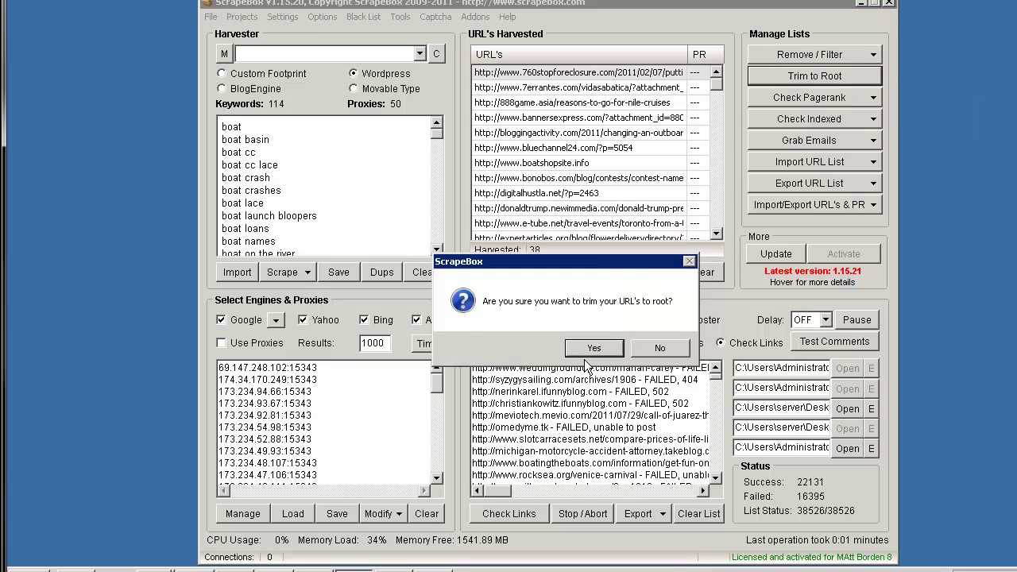
pyautogui.press('Return')
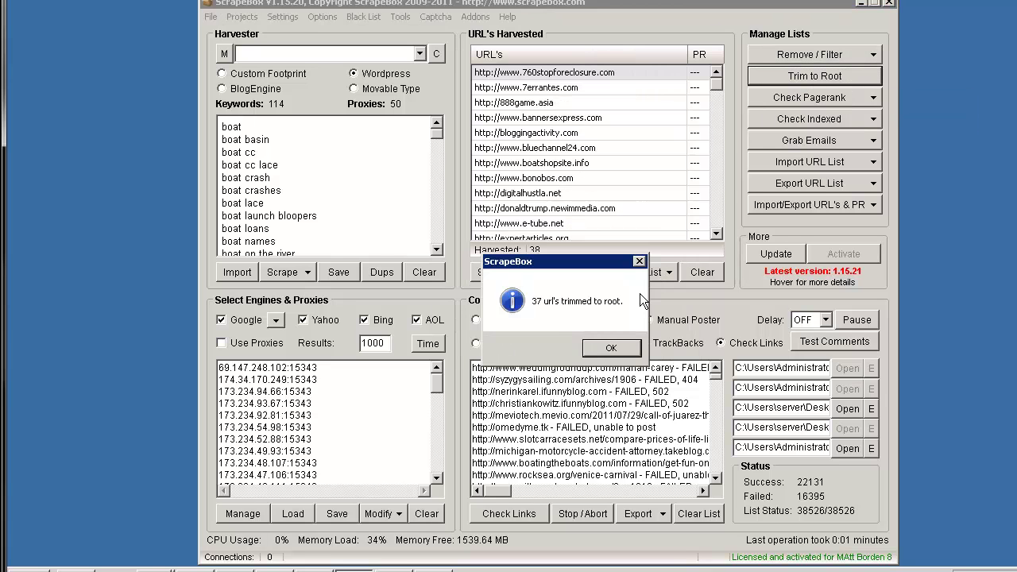
pyautogui.click(612, 349)
# - Export the trimmed URL list as a text file named "need site" in New folder
pyautogui.click(794, 186)
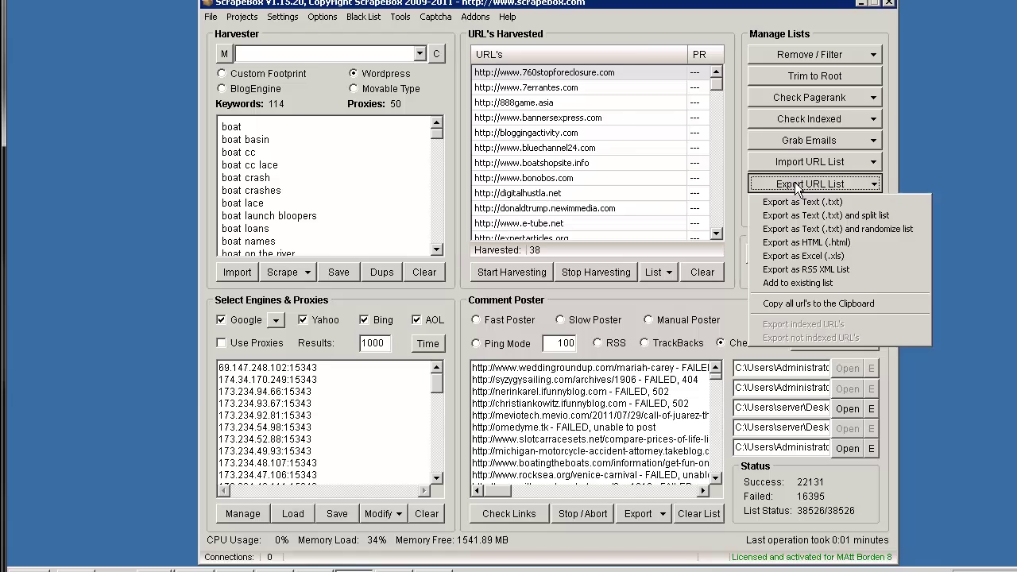
pyautogui.click(804, 202)
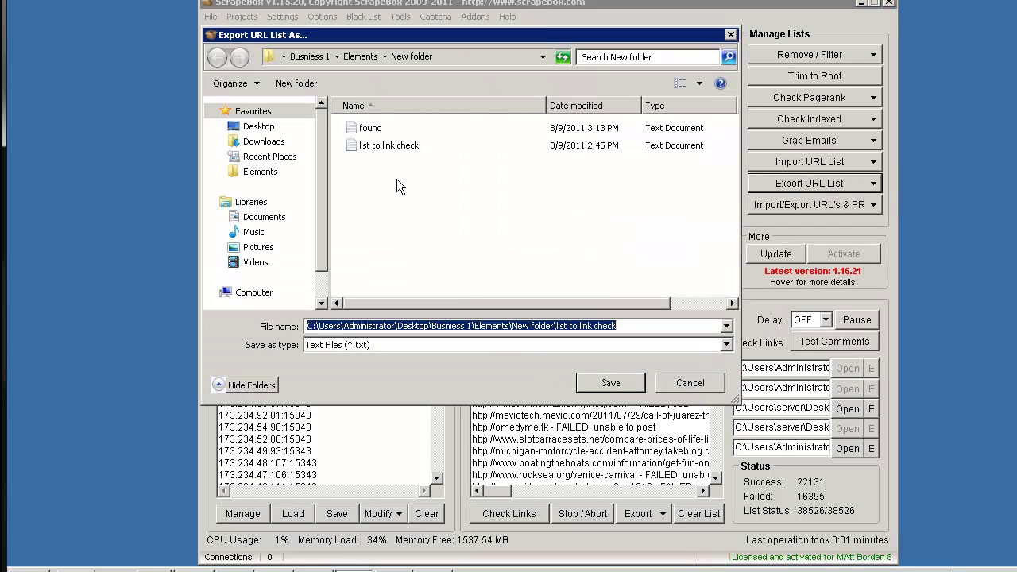
pyautogui.write('n')
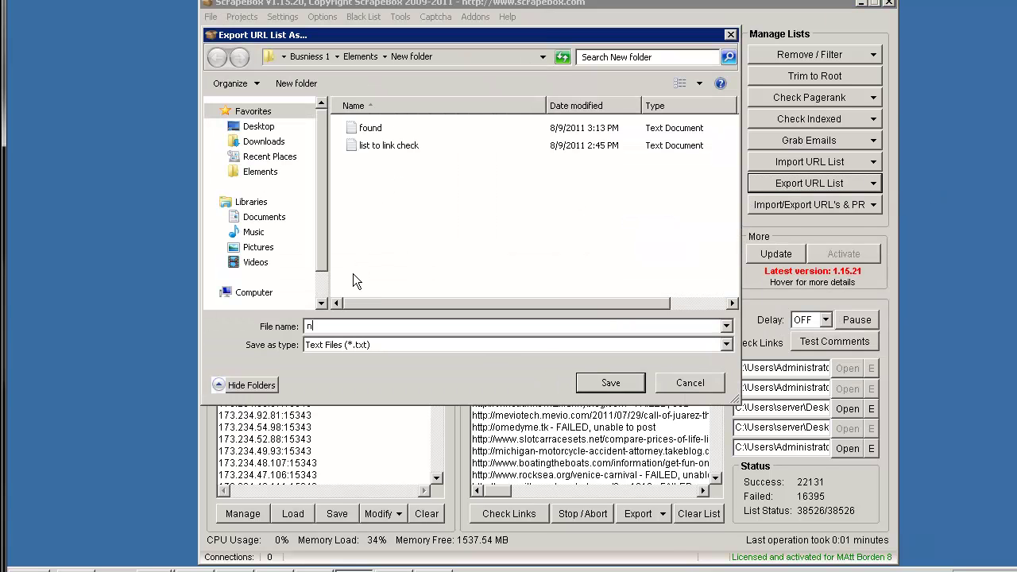
pyautogui.write('eed site')
pyautogui.press('Return')
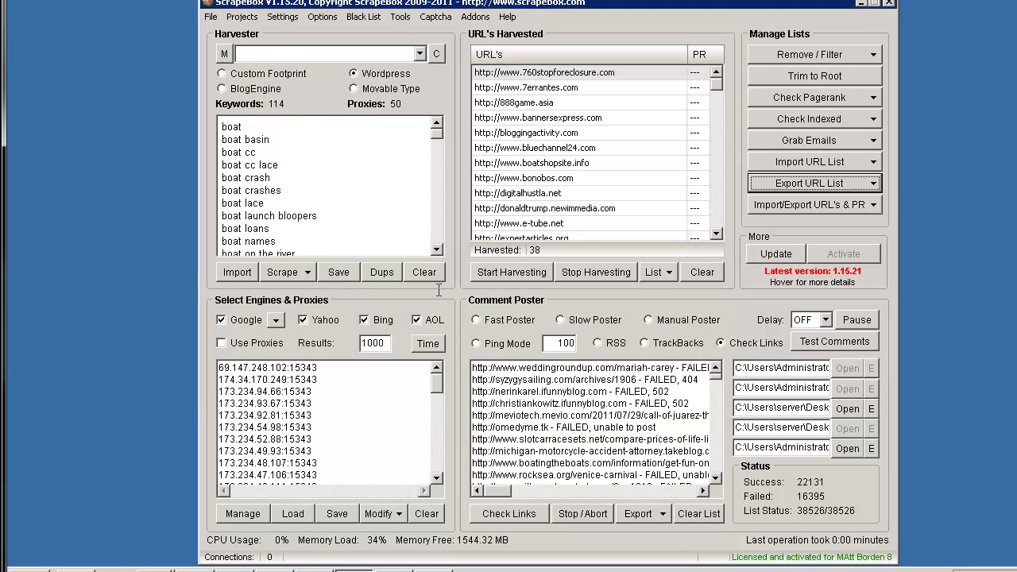
# - Clear both the harvester keywords and the harvested URLs
pyautogui.click(439, 277)
pyautogui.click(589, 347)
pyautogui.click(702, 272)
pyautogui.click(588, 347)
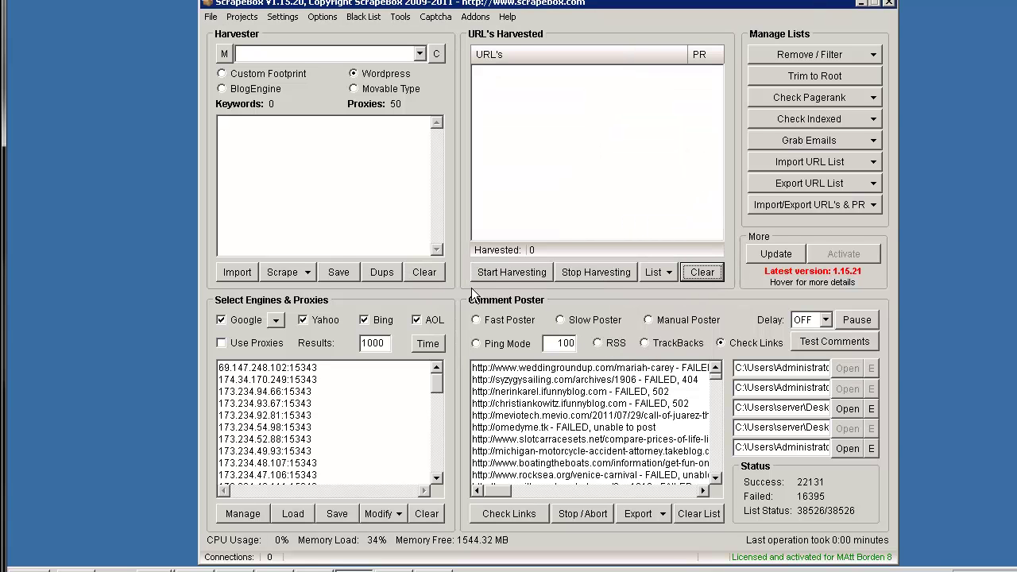
# - Set the harvester footprint to "site:" and import the "need site" file as keywords
pyautogui.click(252, 55)
pyautogui.write('site:')
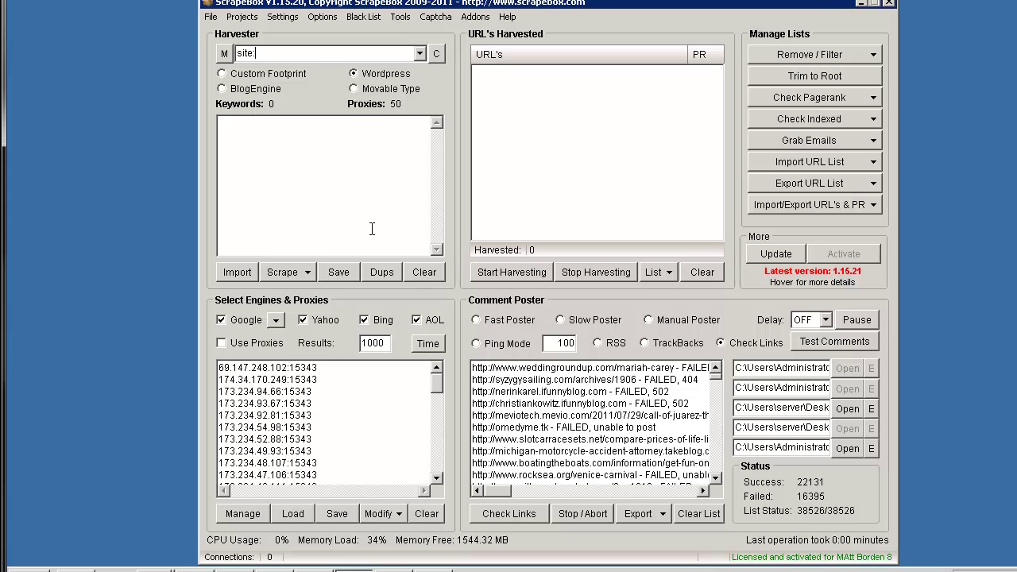
pyautogui.click(240, 129)
pyautogui.click(236, 271)
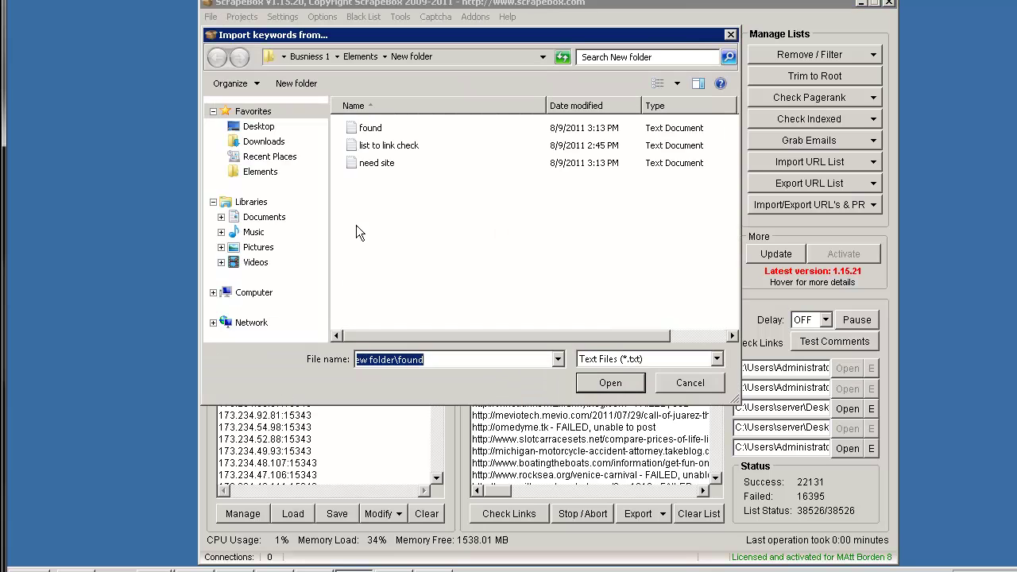
pyautogui.doubleClick(380, 164)
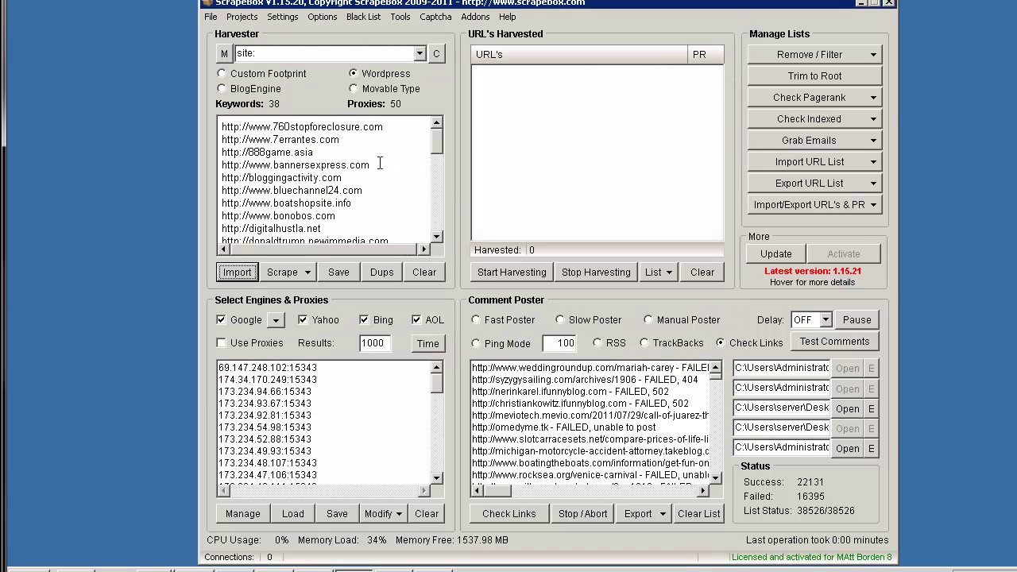
pyautogui.moveTo(435, 141)
pyautogui.mouseDown()
pyautogui.moveTo(438, 222)
pyautogui.moveTo(437, 137)
pyautogui.mouseUp()
# - Harvest URLs for the site keywords with Yahoo excluded and proxies enabled, and close the keyword statistics
pyautogui.click(311, 322)
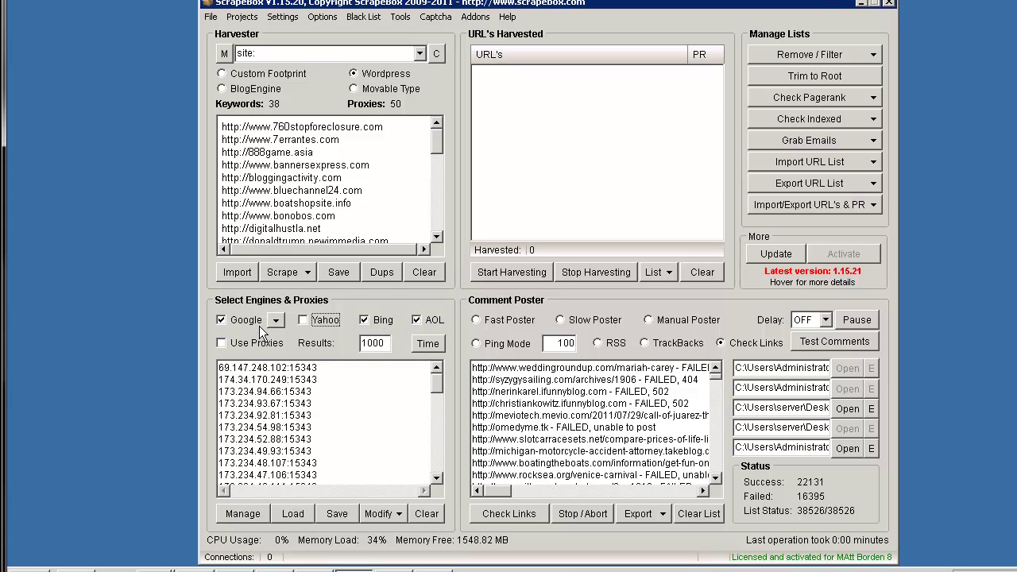
pyautogui.click(240, 345)
pyautogui.click(501, 273)
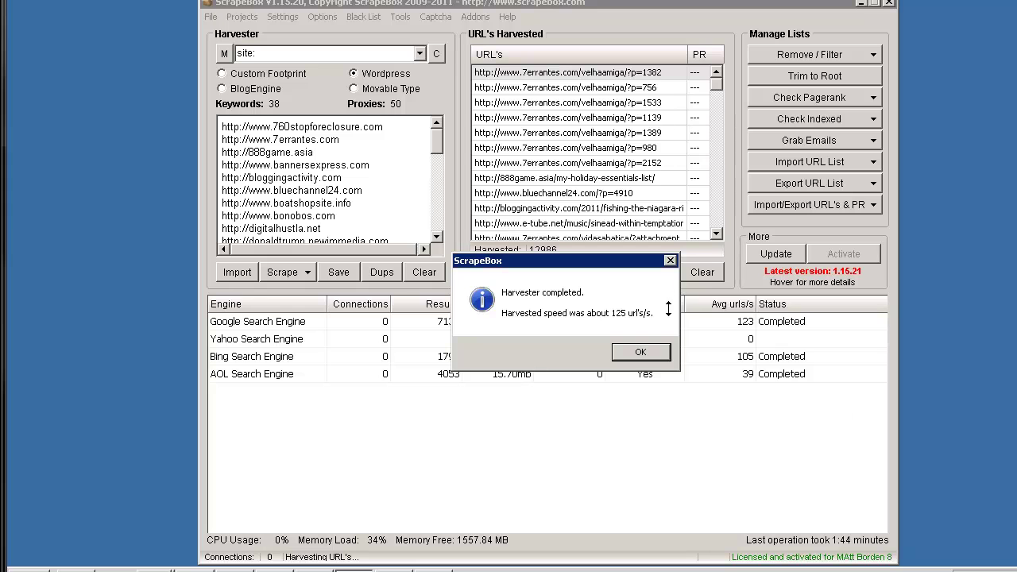
pyautogui.click(642, 352)
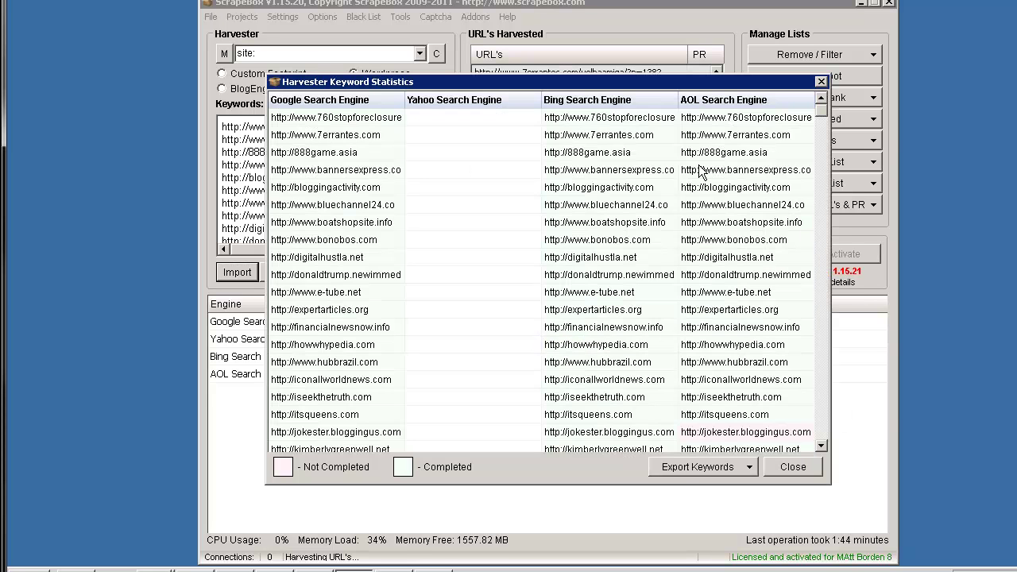
pyautogui.click(791, 467)
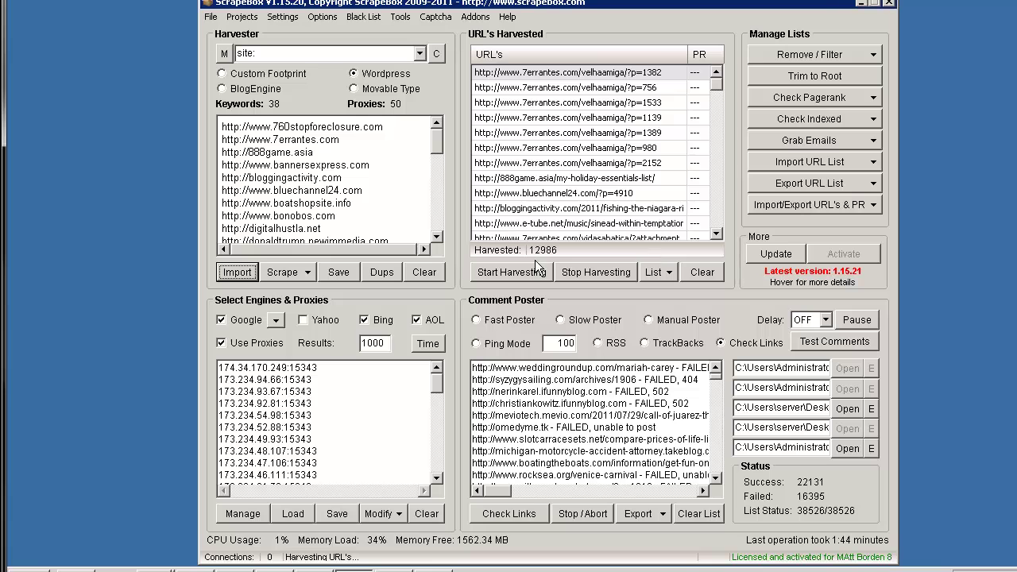
# - Remove the duplicate URLs from the newly harvested list
pyautogui.click(811, 55)
pyautogui.click(811, 73)
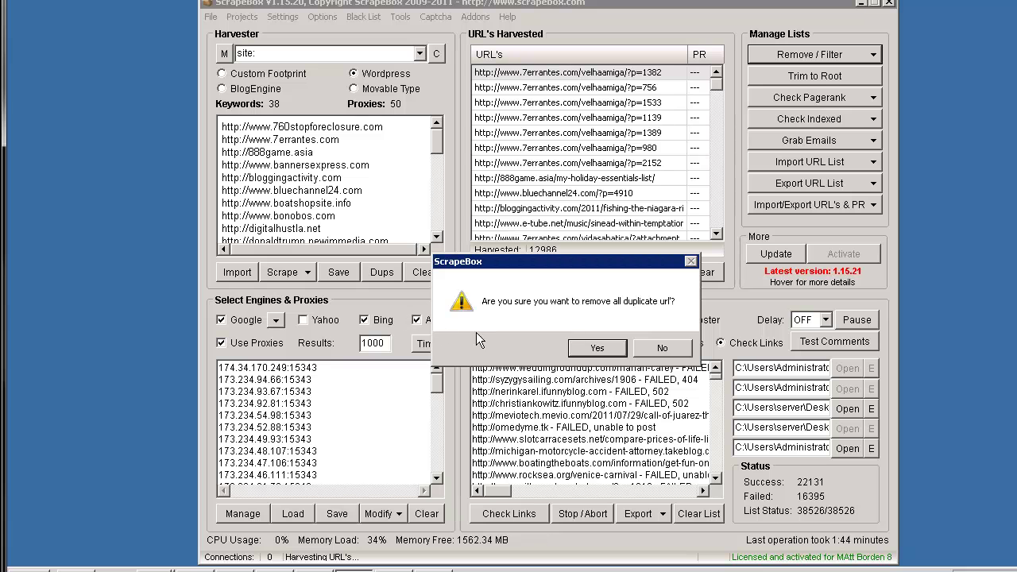
pyautogui.click(618, 350)
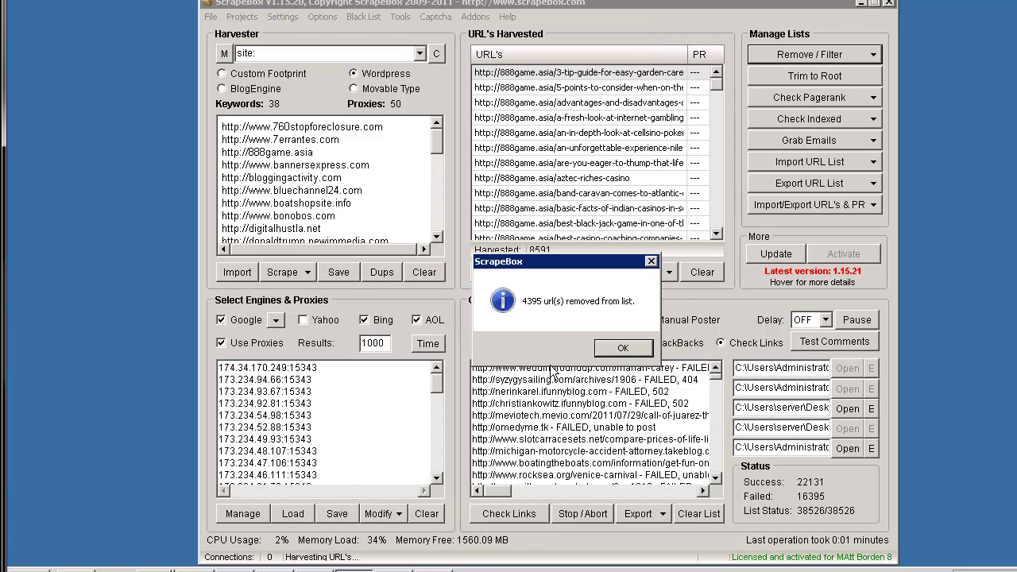
pyautogui.click(623, 348)
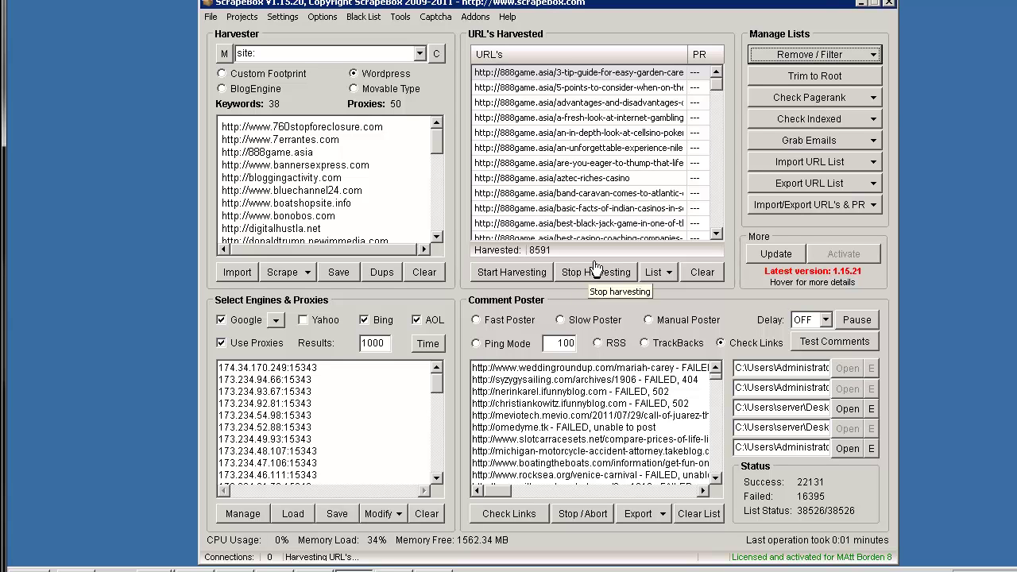
# - Export the harvested URL list as a text file named "round 2 needs commented" in New folder
pyautogui.click(794, 185)
pyautogui.click(798, 201)
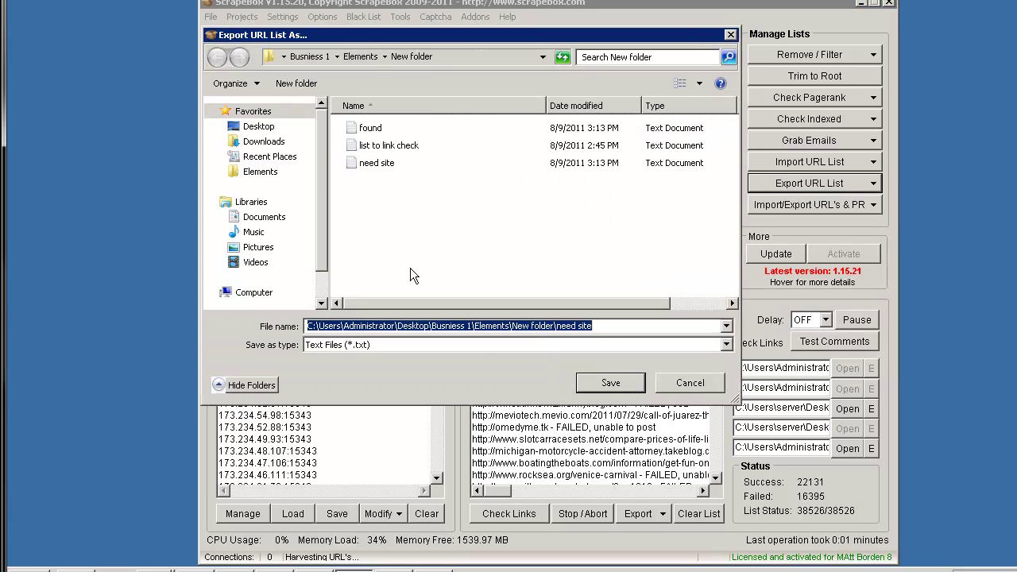
pyautogui.write('rou')
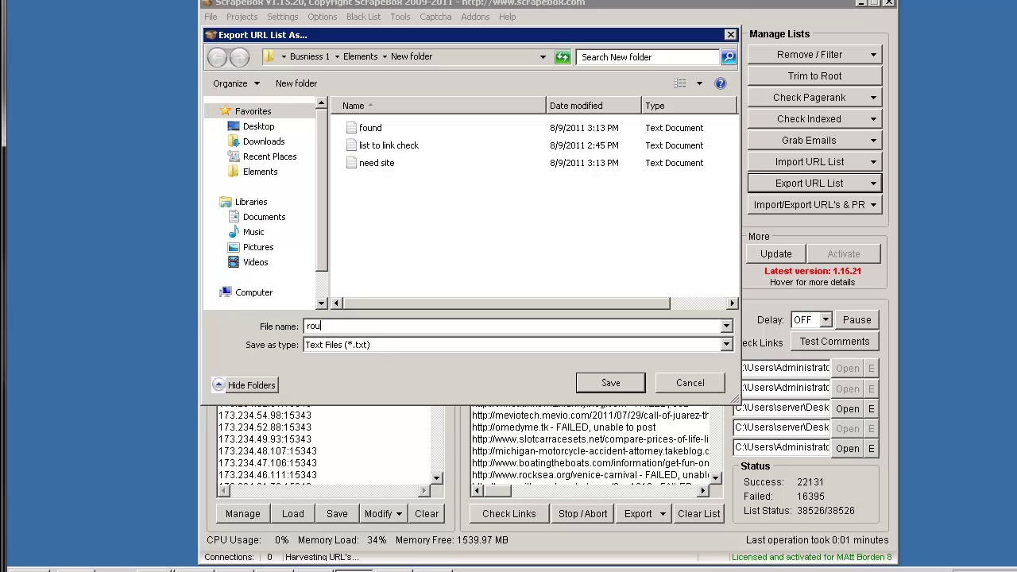
pyautogui.write('nd 2 needs comments')
pyautogui.press('Return')
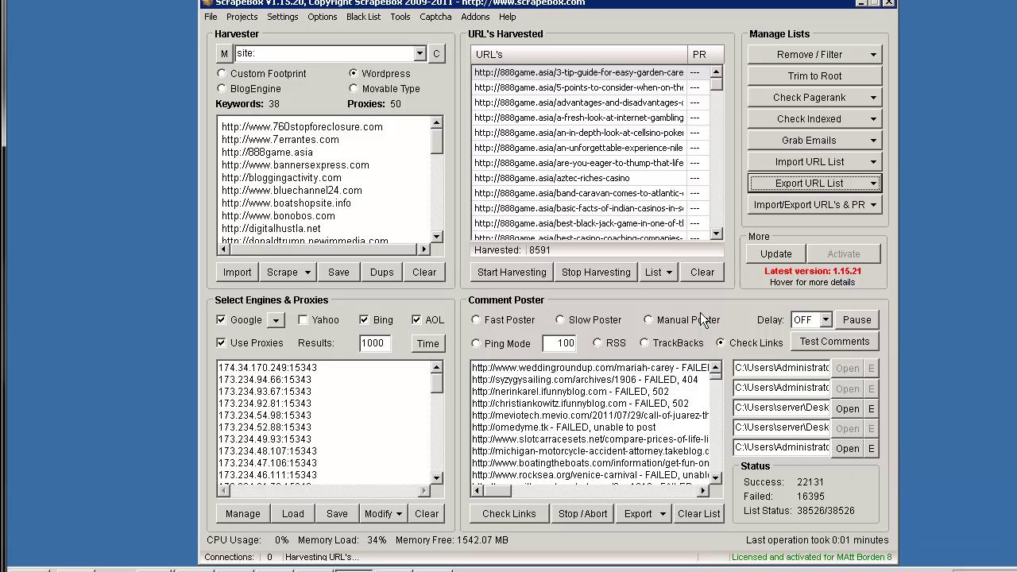
# - Transfer the harvested URLs to the commenter's blogs list and post comments to them with Fast Poster
pyautogui.click(476, 321)
pyautogui.click(652, 272)
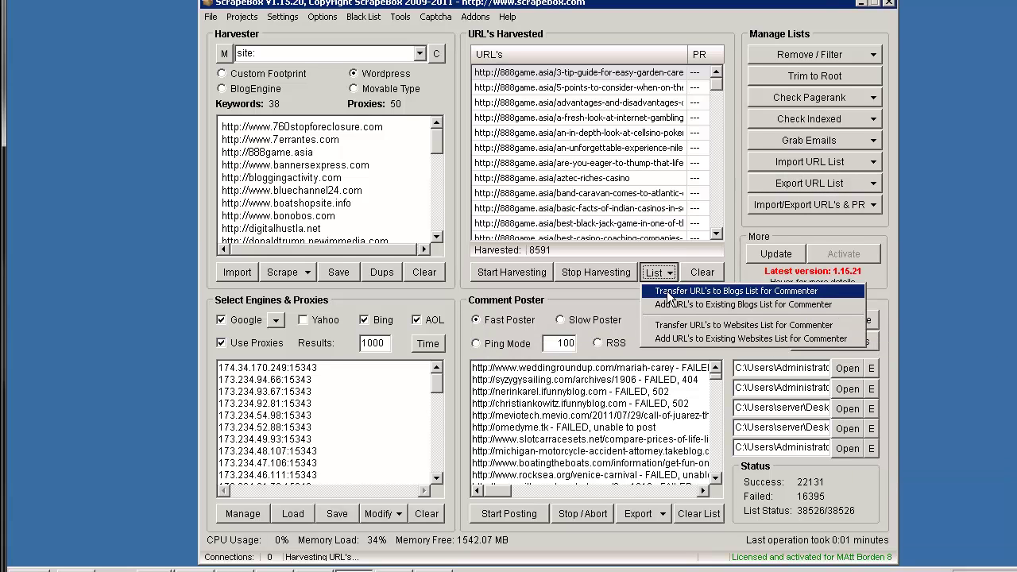
pyautogui.click(677, 293)
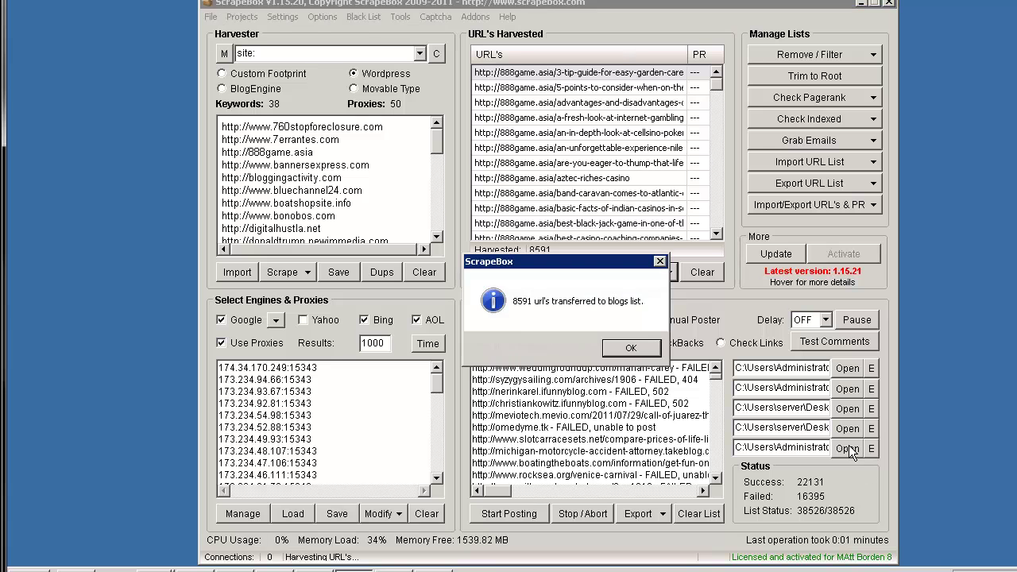
pyautogui.click(629, 349)
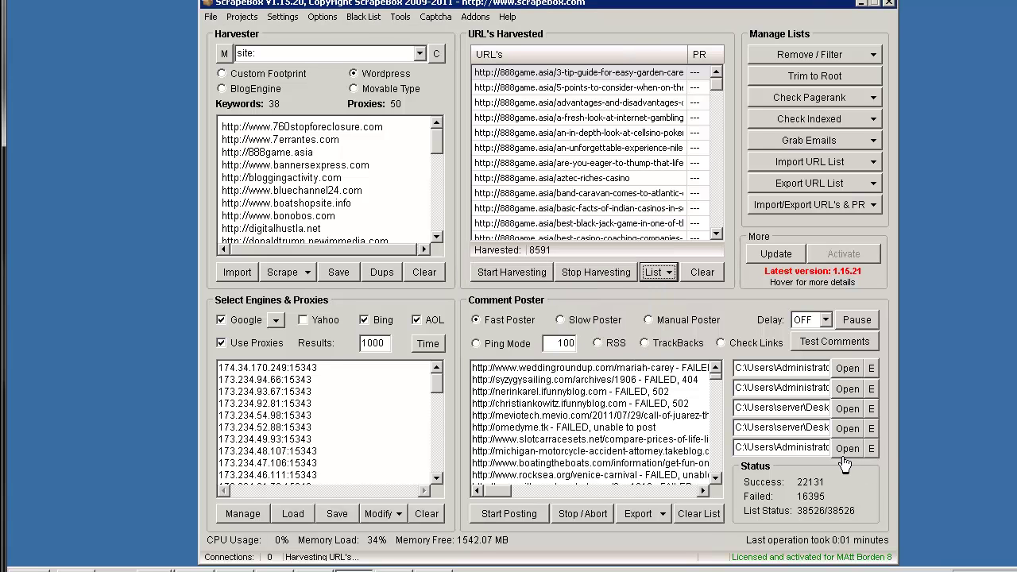
pyautogui.click(521, 515)
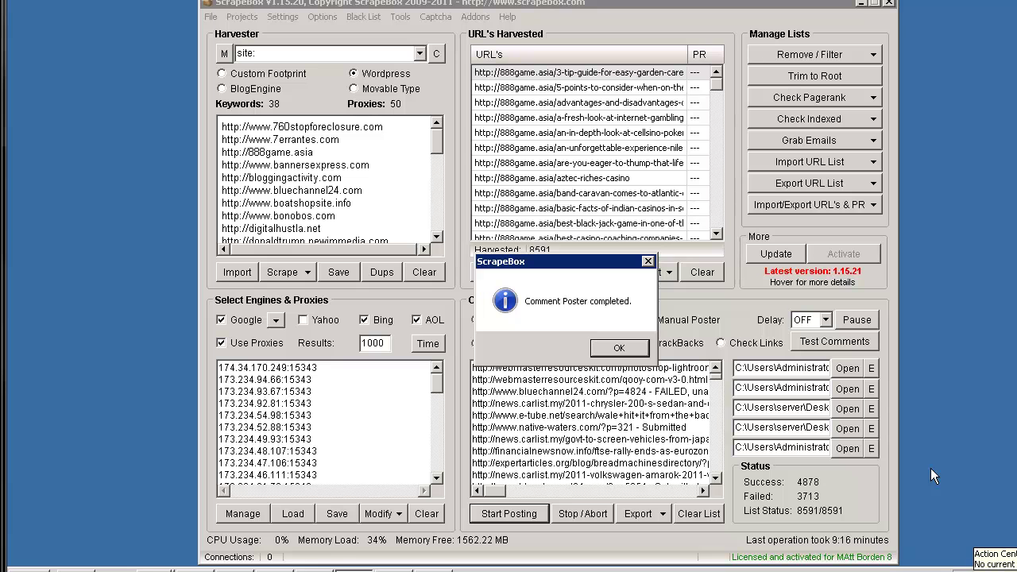
pyautogui.click(621, 349)
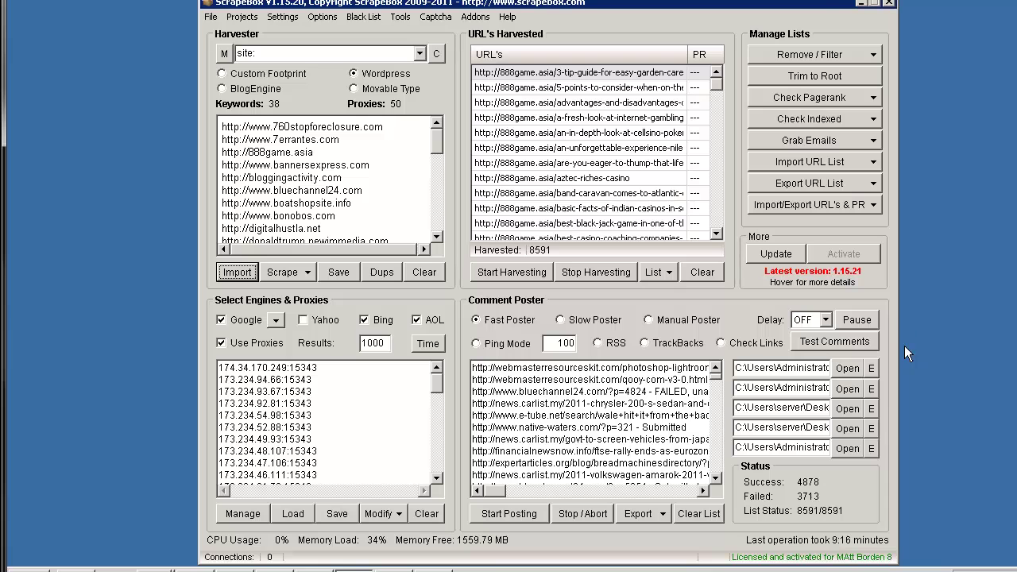
# - Export the commenter's posted entries as a text file named "Round link checked" in New folder
pyautogui.click(650, 514)
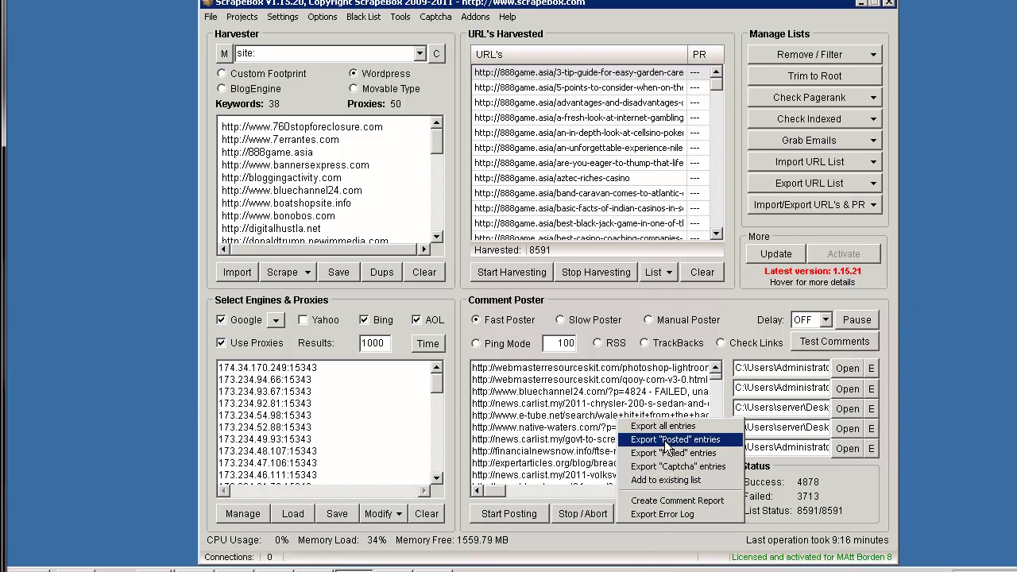
pyautogui.click(664, 441)
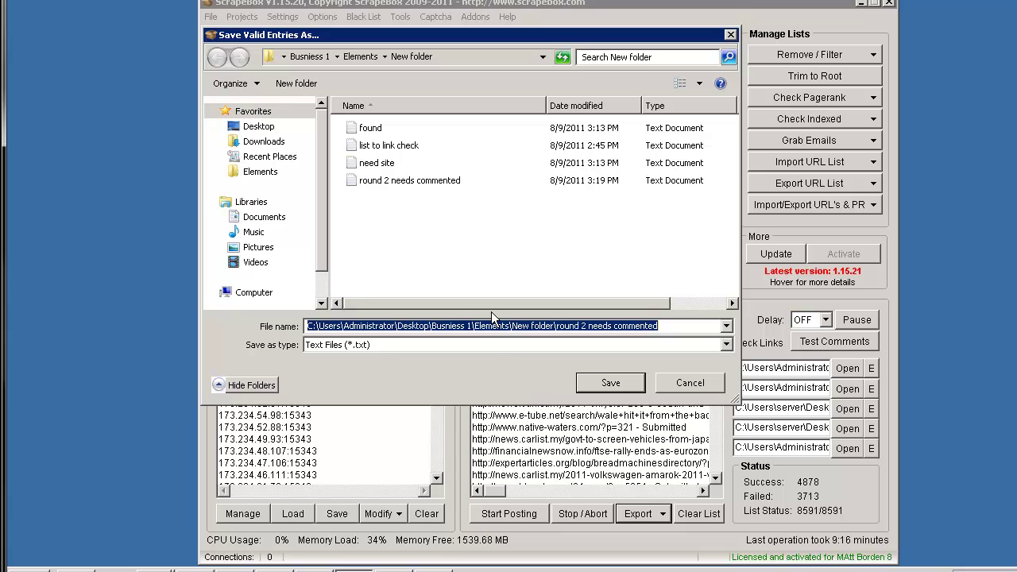
pyautogui.write('ound')
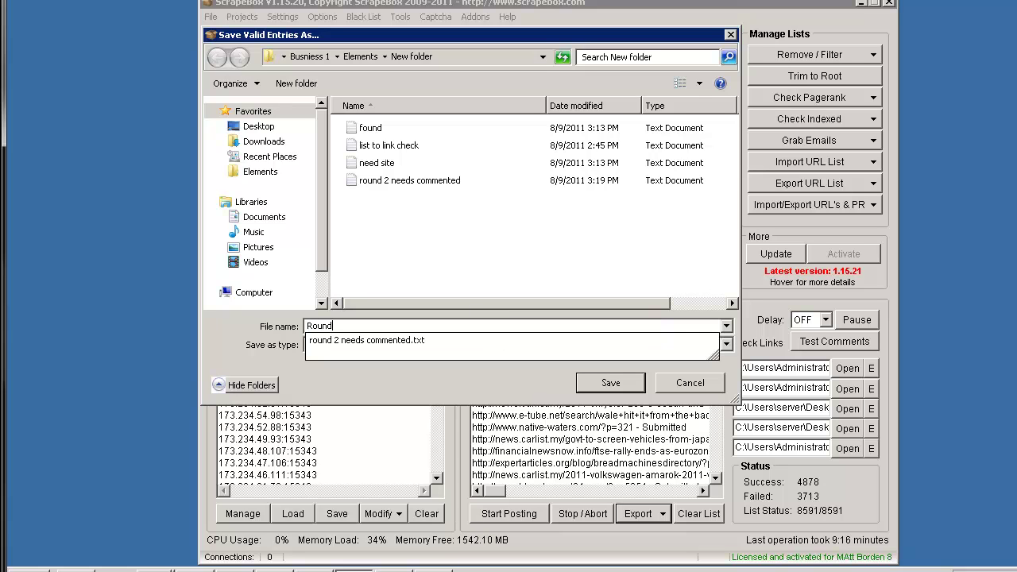
pyautogui.write(' link checked')
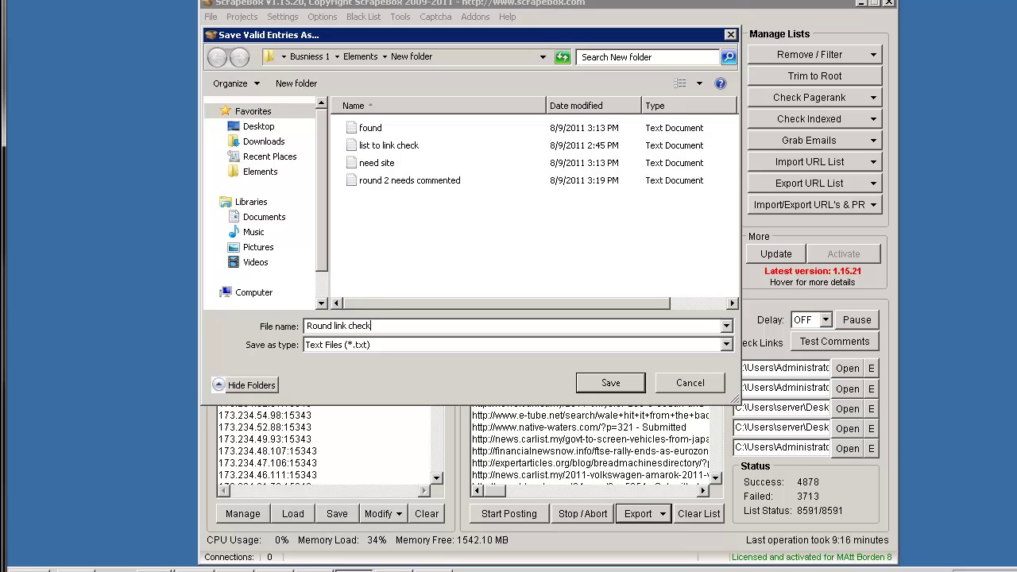
pyautogui.press('Return')
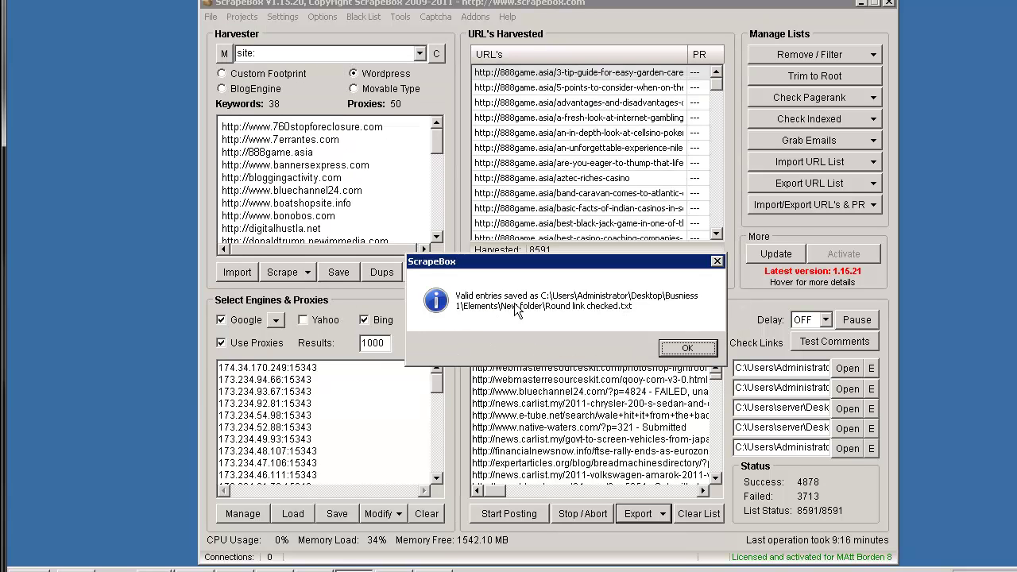
pyautogui.click(682, 348)
# - Set the comment poster to Check Links with proxies disabled and load "Round link checked" as the blogs list
pyautogui.click(721, 342)
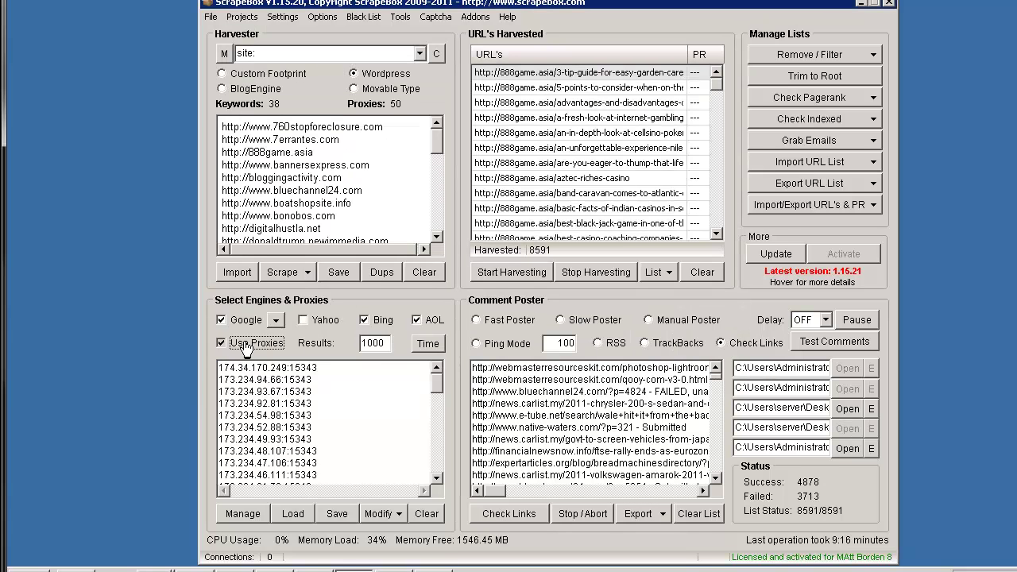
pyautogui.click(847, 448)
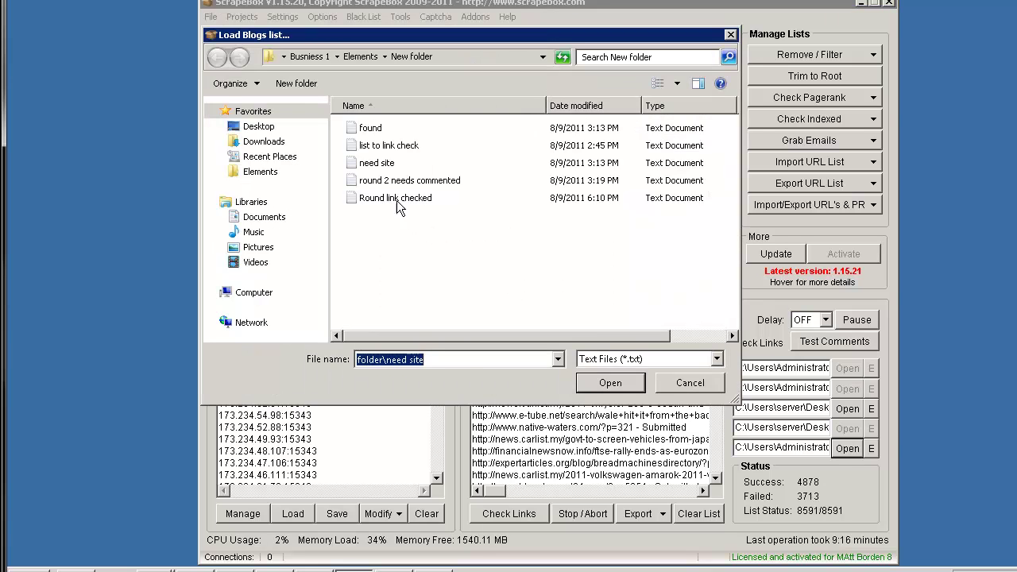
pyautogui.click(393, 182)
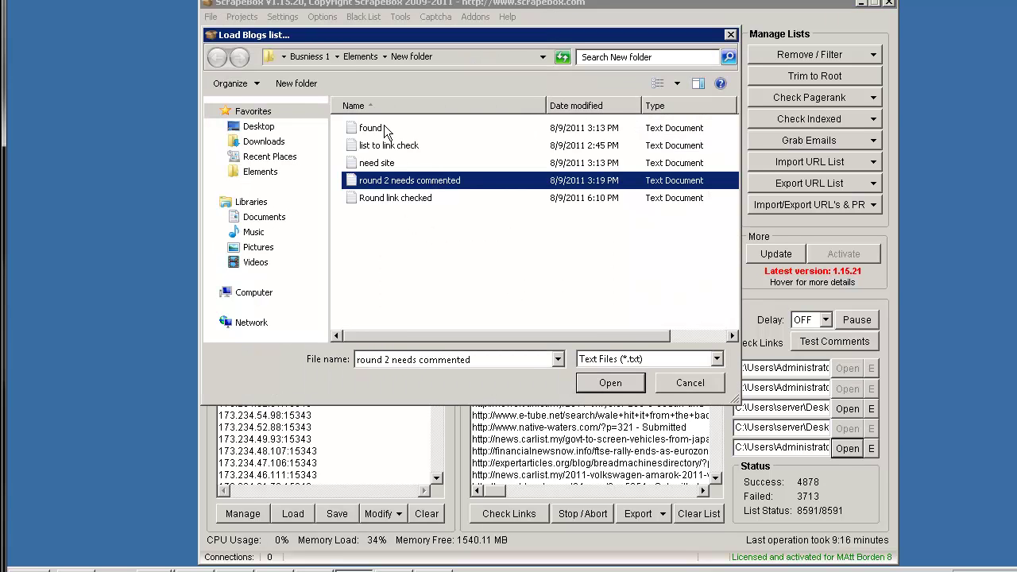
pyautogui.click(402, 203)
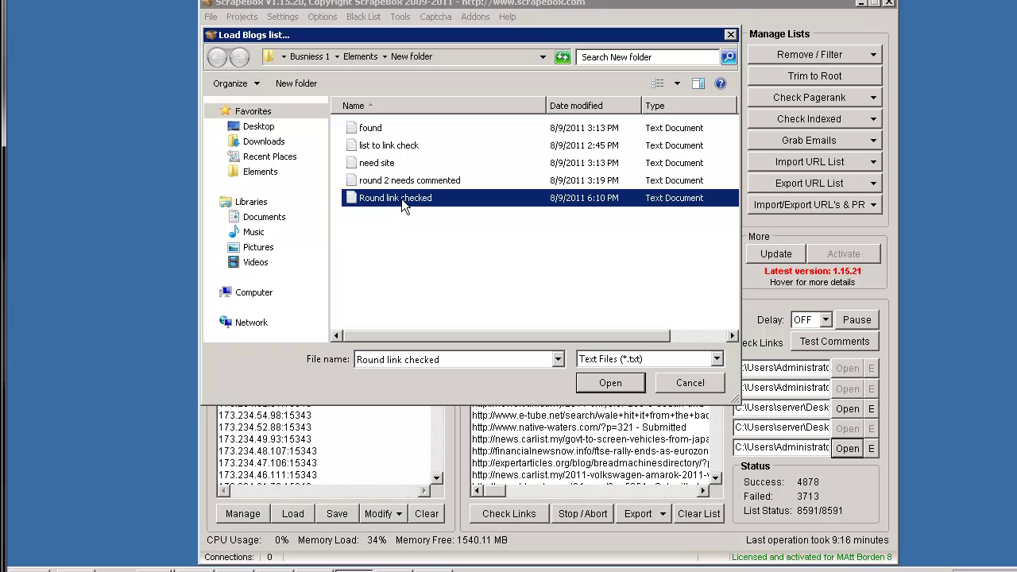
pyautogui.doubleClick(403, 200)
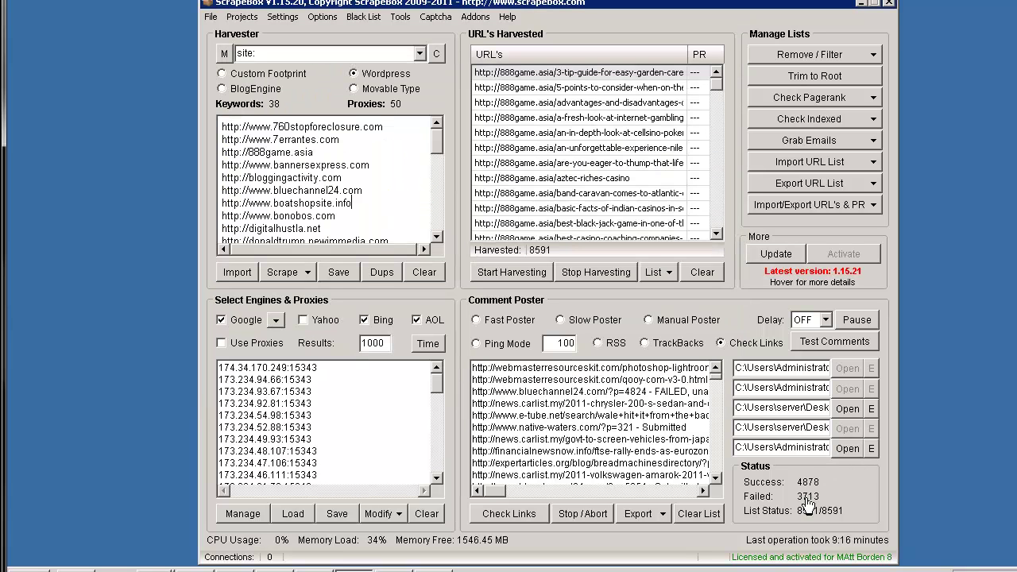
# - View the loaded blogs list in the editor and run the Link Checker on all its entries
pyautogui.click(871, 448)
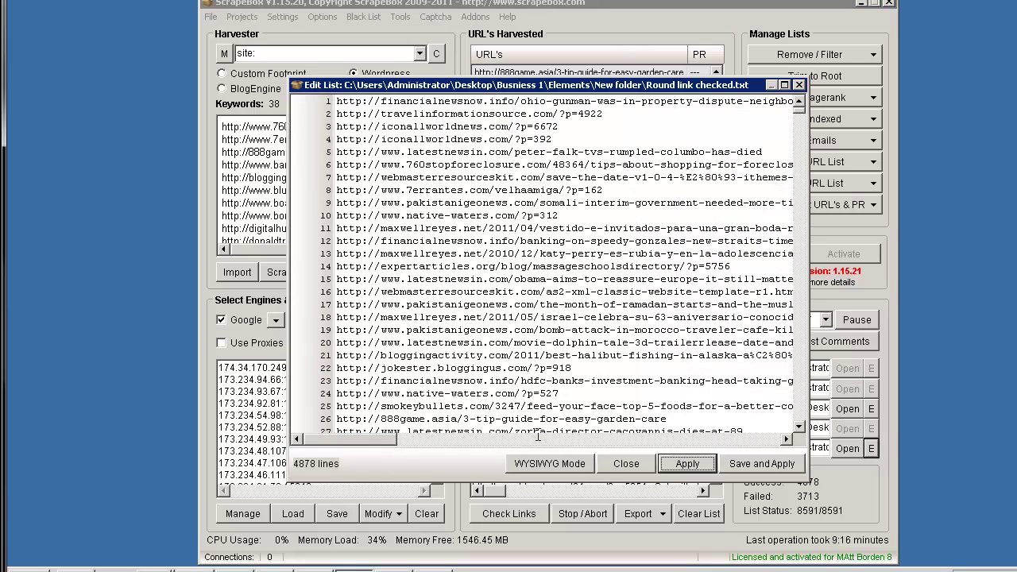
pyautogui.click(626, 463)
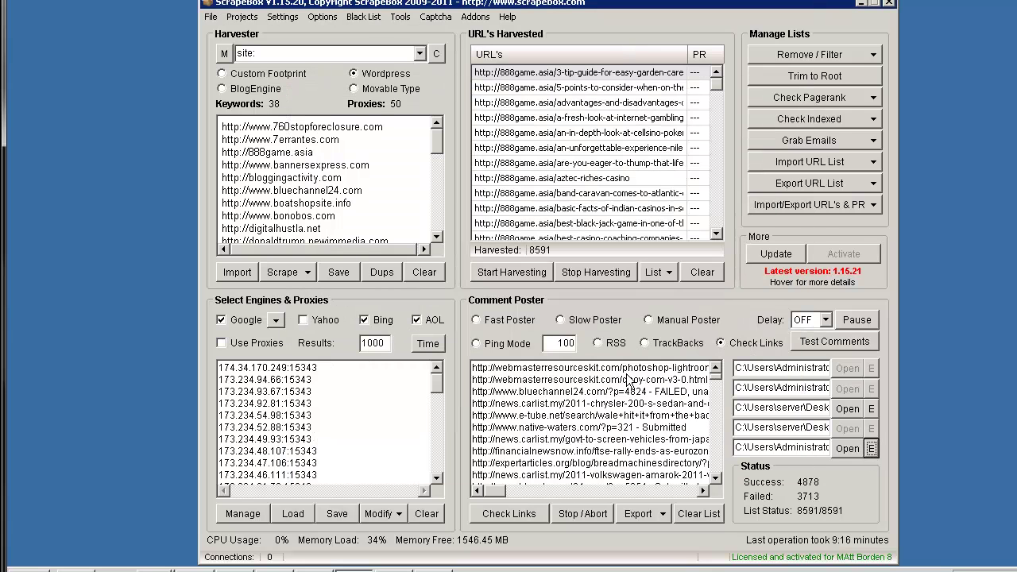
pyautogui.click(509, 513)
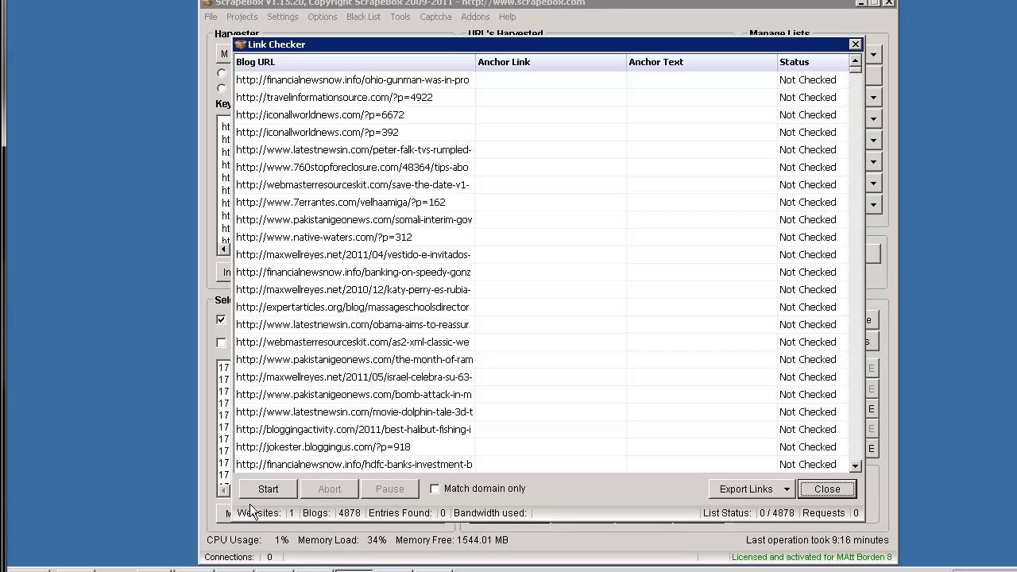
pyautogui.click(271, 488)
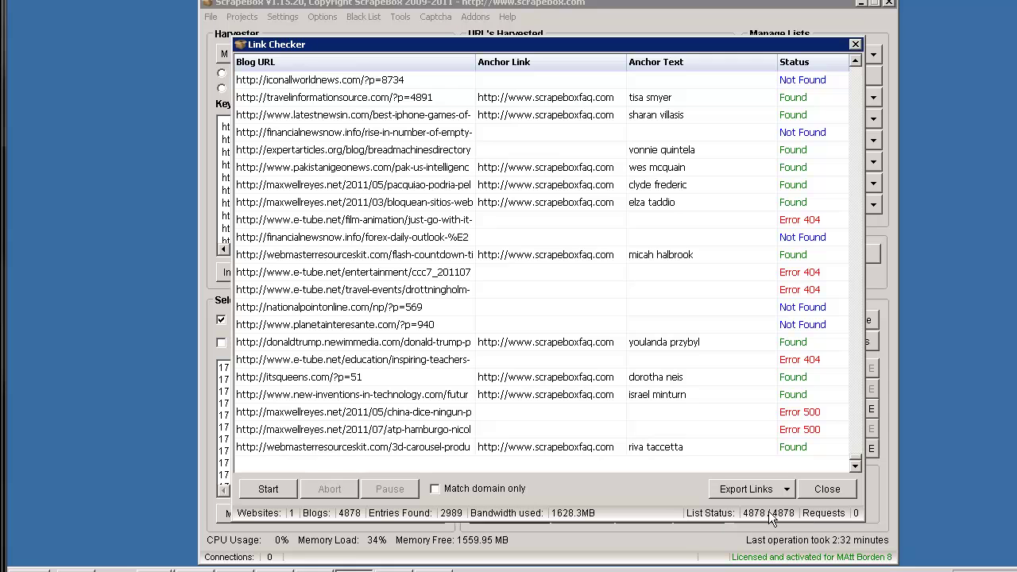
# - Export the links found as a text file named "Final Found" in New folder and close the Link Checker
pyautogui.click(754, 488)
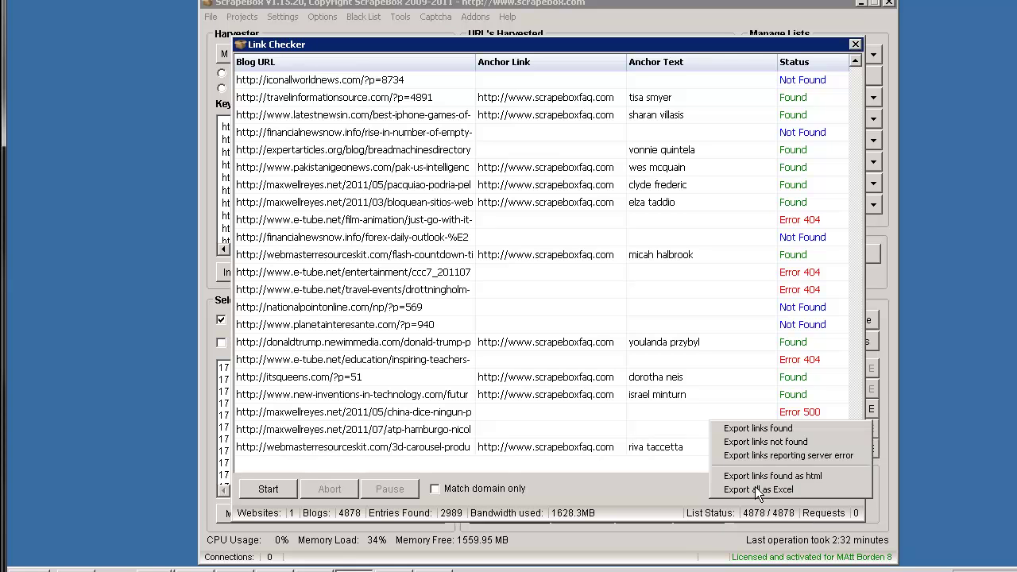
pyautogui.click(775, 429)
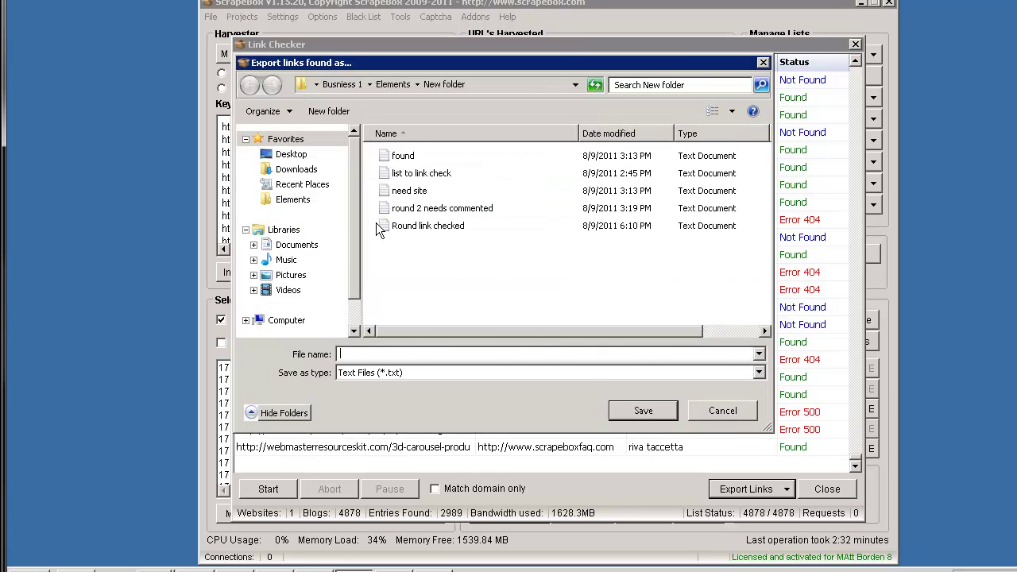
pyautogui.write('Final Found')
pyautogui.press('Return')
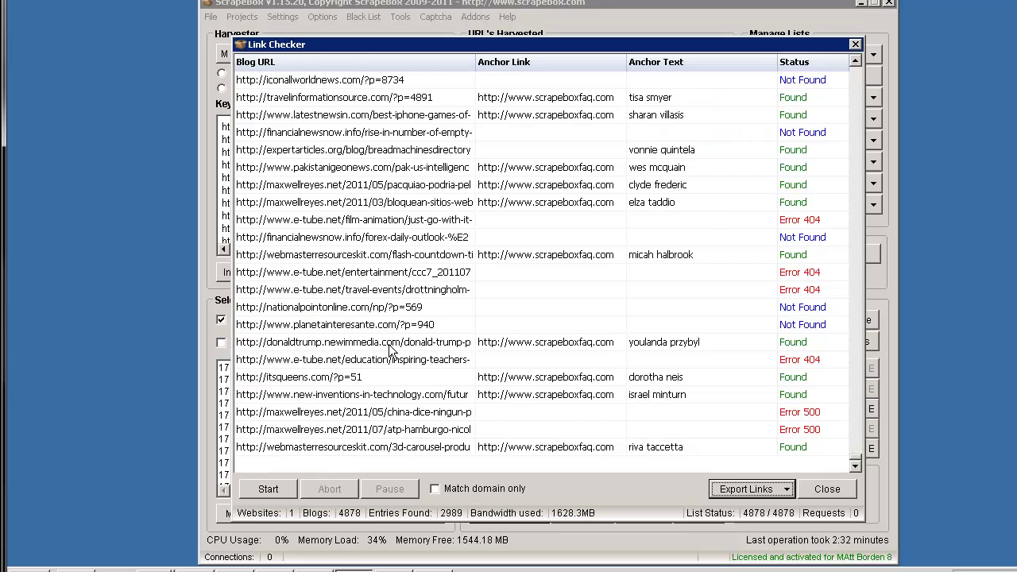
pyautogui.click(824, 489)
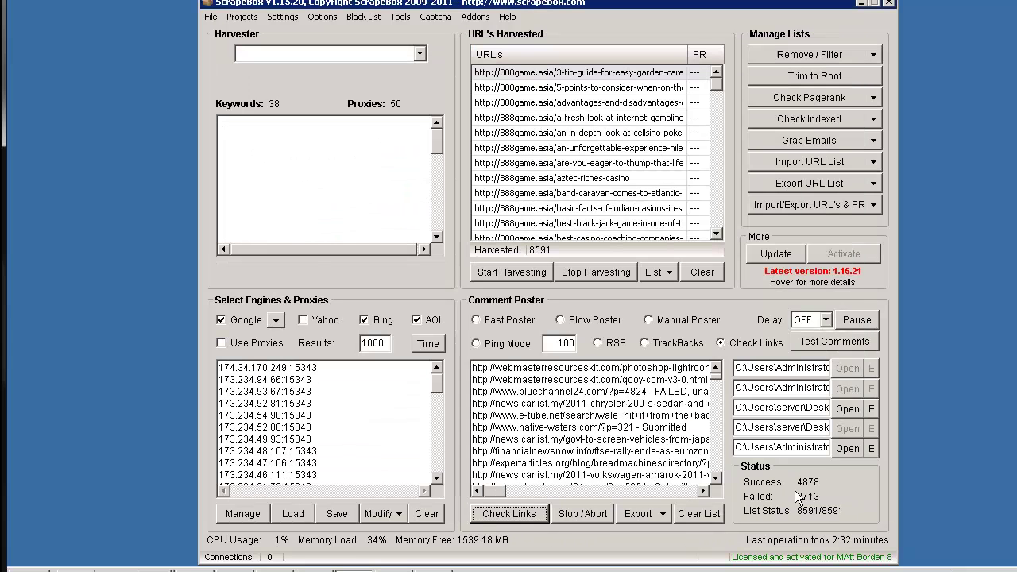
pyautogui.click(846, 450)
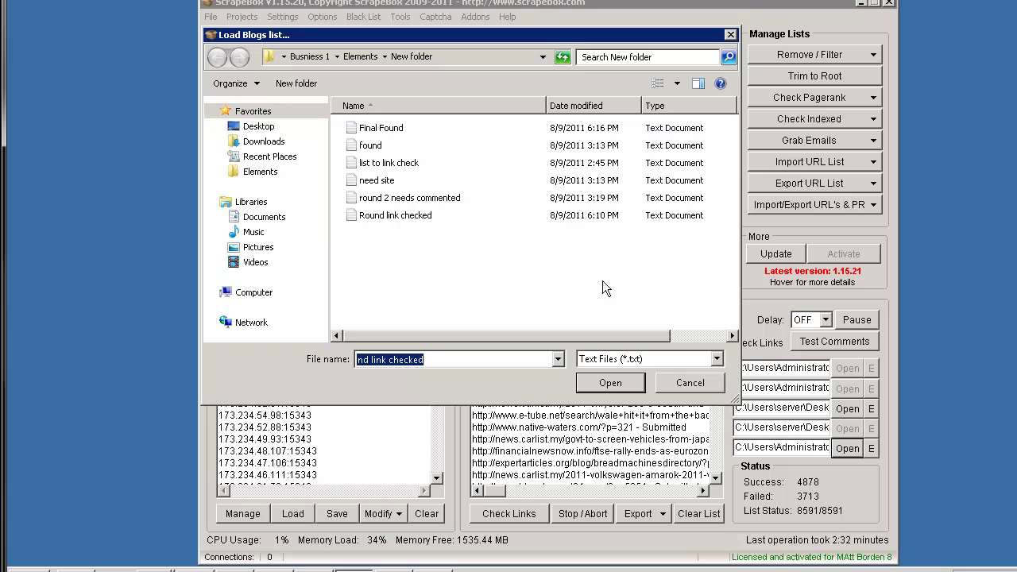
pyautogui.click(381, 131)
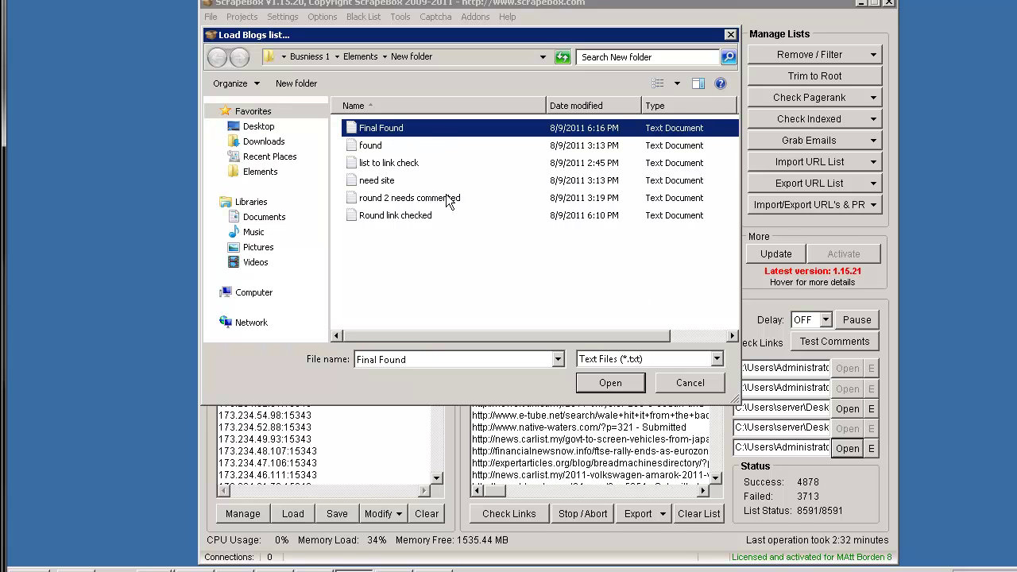
pyautogui.click(690, 384)
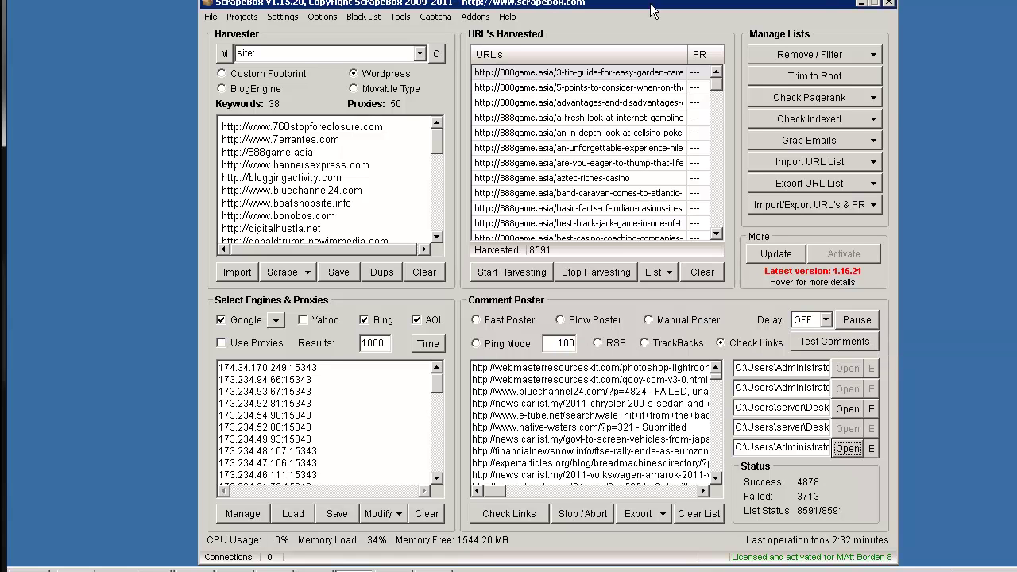
# - Clear all URLs from the harvested list
pyautogui.click(695, 274)
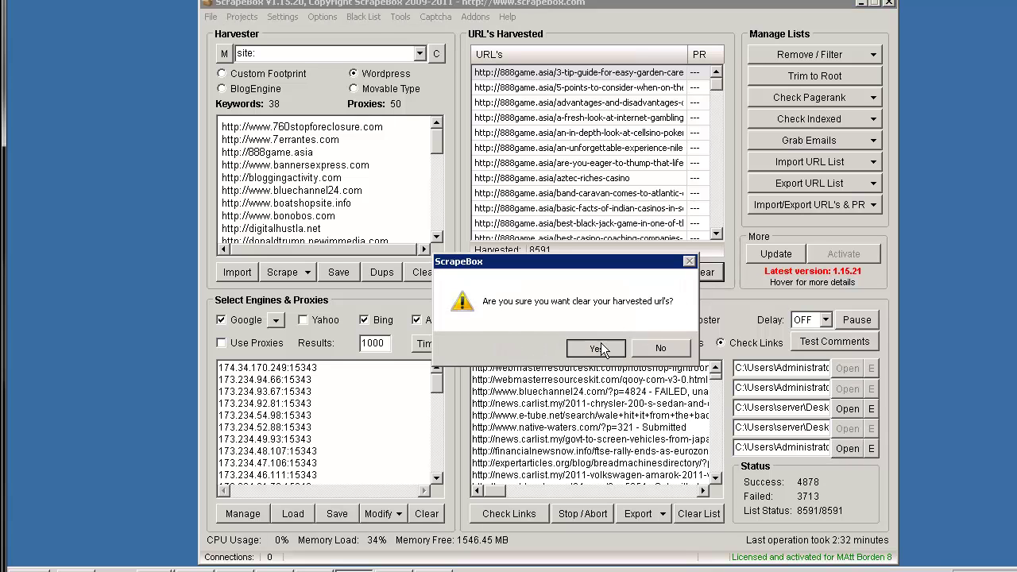
pyautogui.click(601, 343)
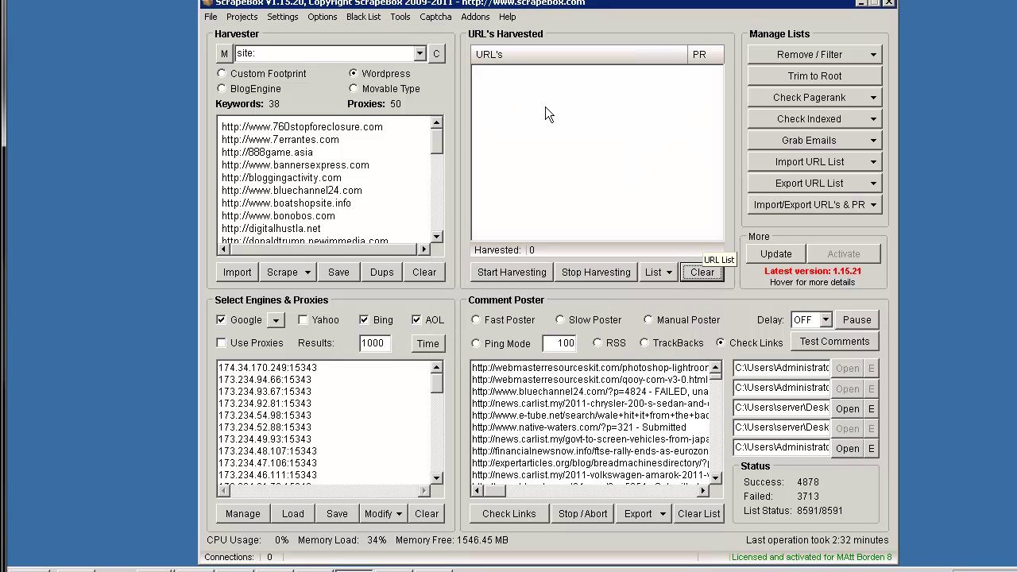
pyautogui.click(476, 17)
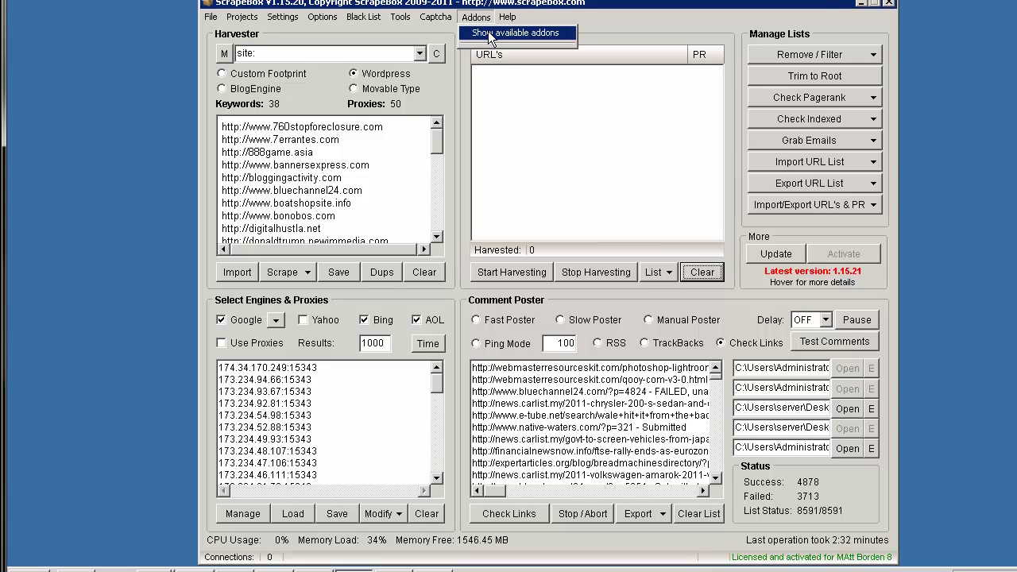
pyautogui.click(627, 22)
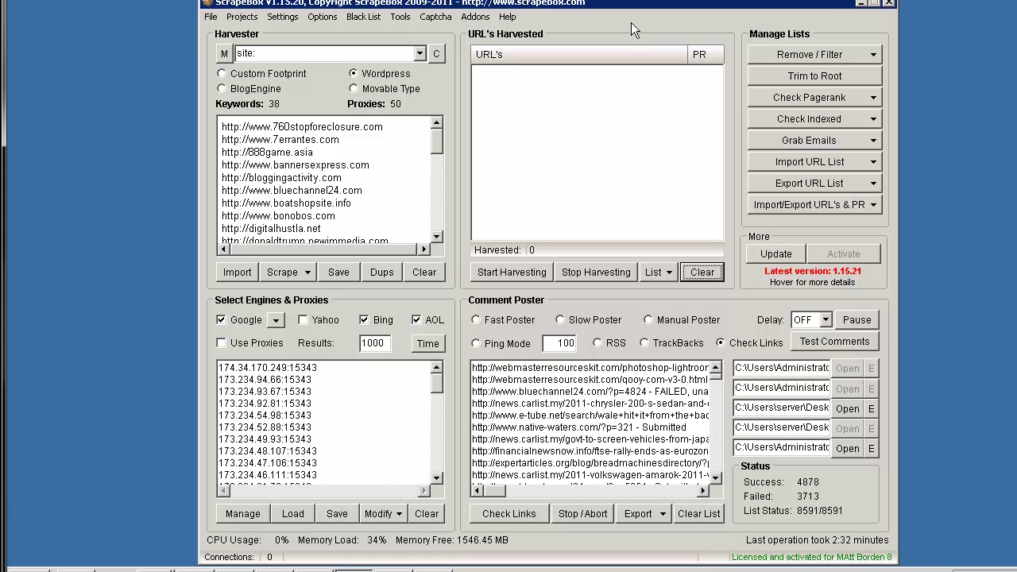
pyautogui.click(480, 18)
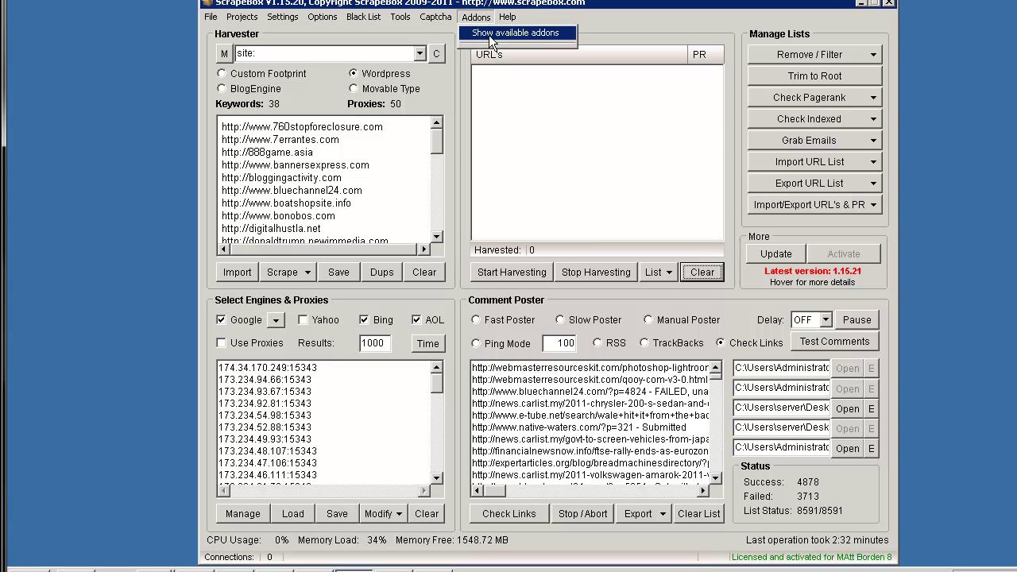
pyautogui.click(624, 17)
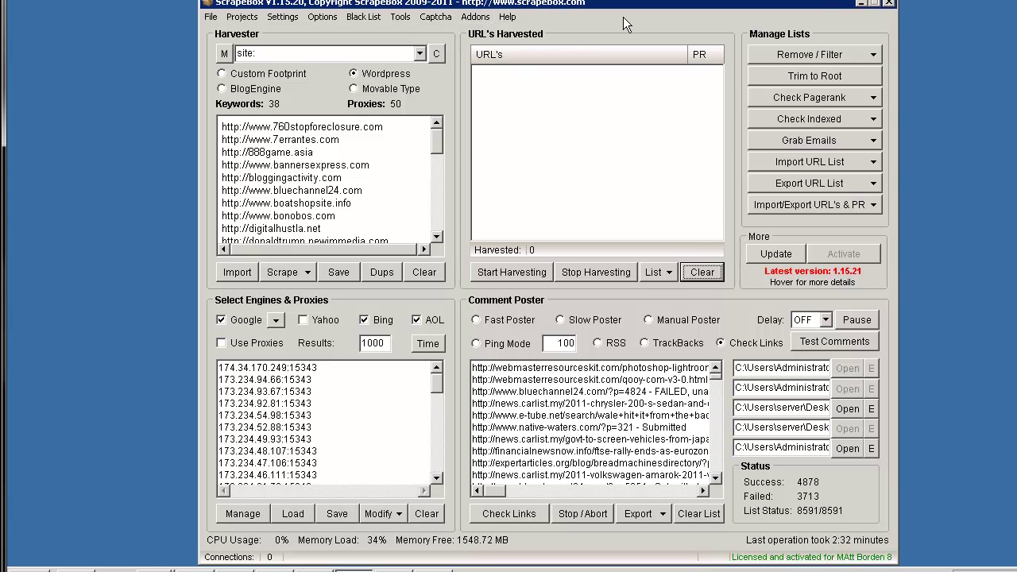